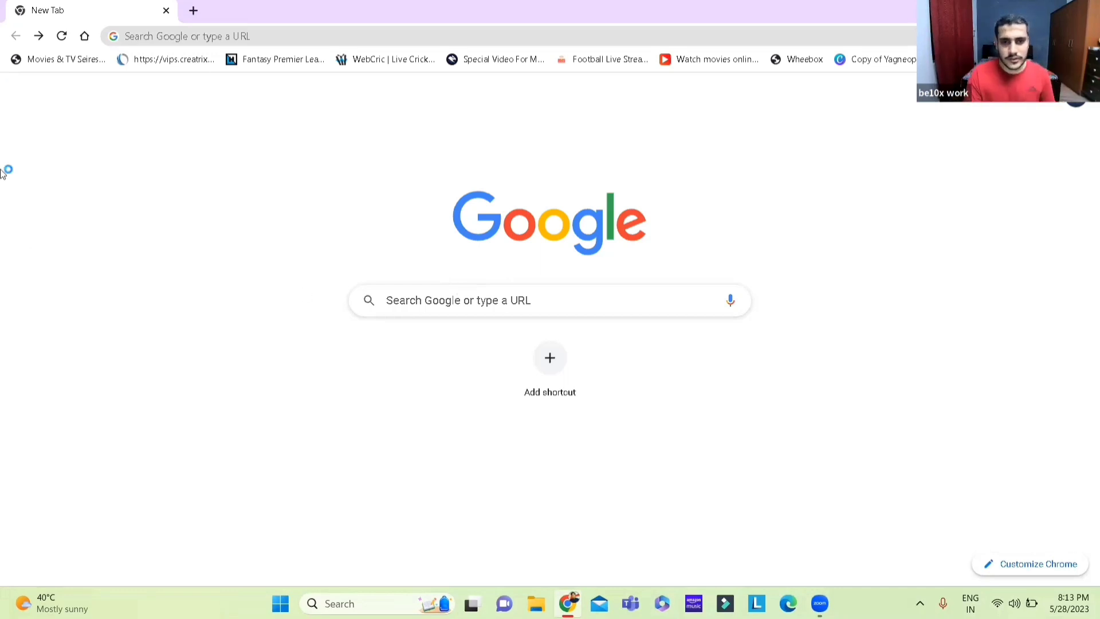
Step: Search 'vs code download' and go to code.visualstudio.com/download
{"action": "left_click", "coordinate": [184, 38]}
{"action": "type", "text": "vs"}
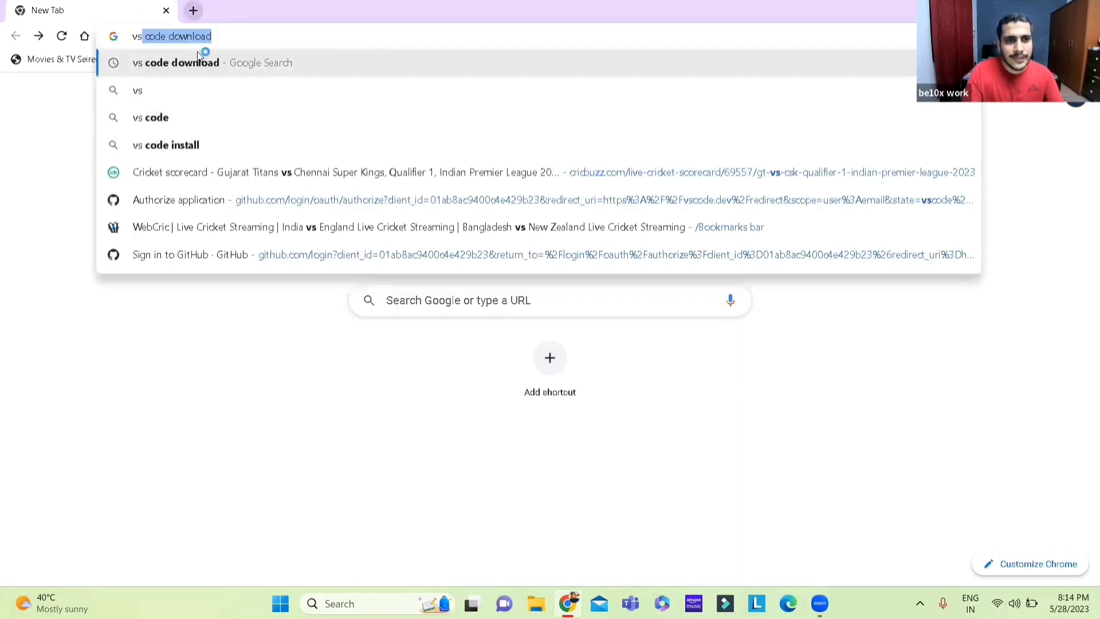
{"action": "left_click", "coordinate": [197, 63]}
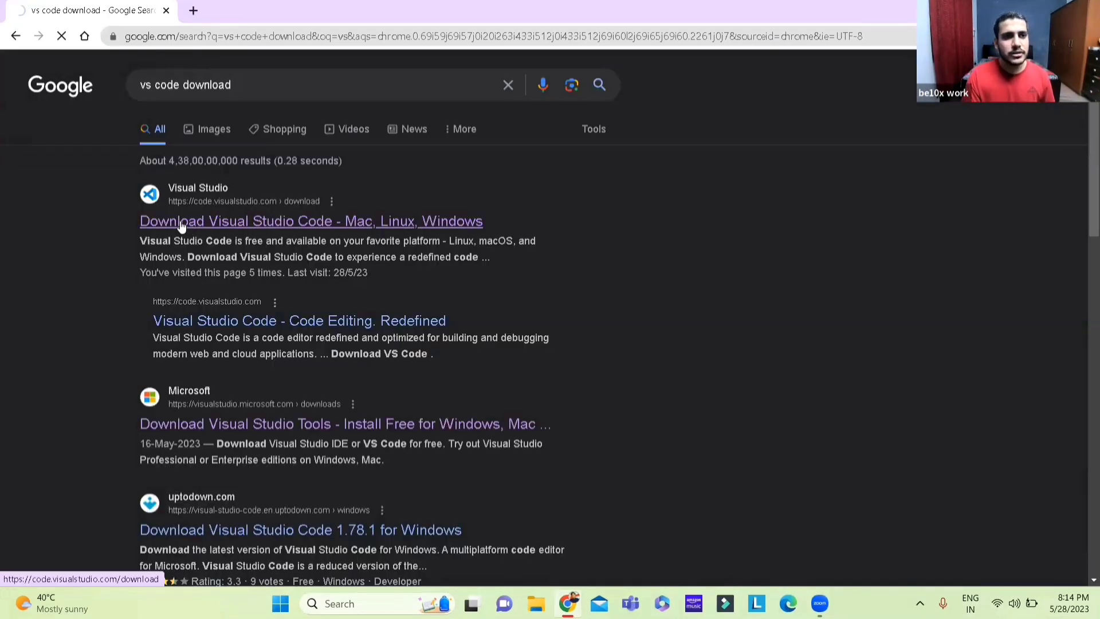
{"action": "left_click", "coordinate": [180, 222]}
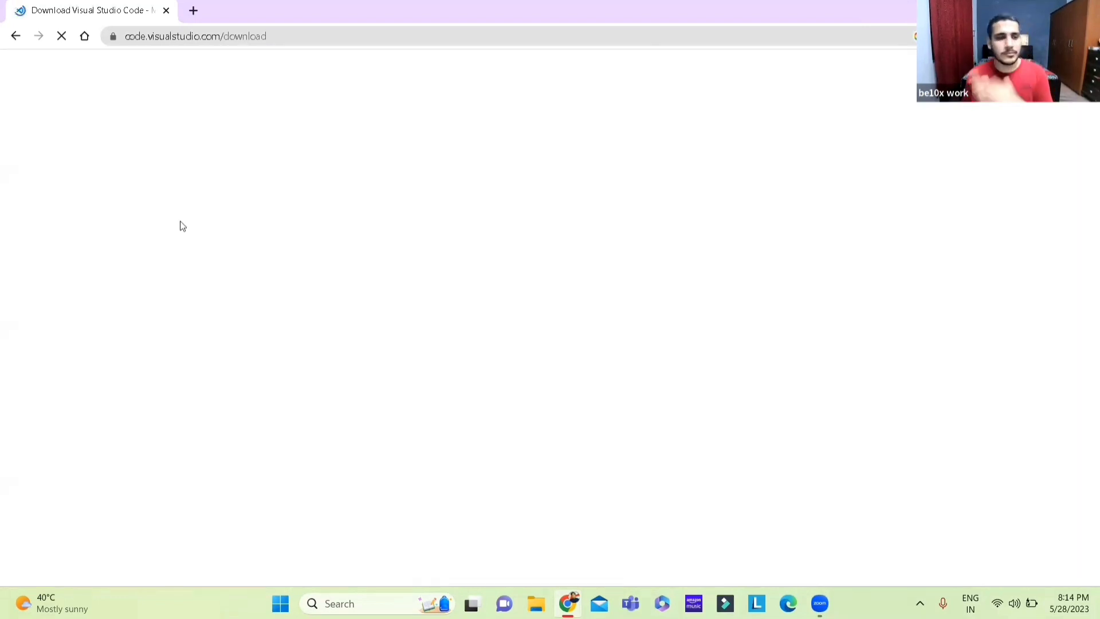
Step: Download the Windows installer and launch the downloaded VSCodeUserSetup.exe
{"action": "key", "text": "alt+q"}
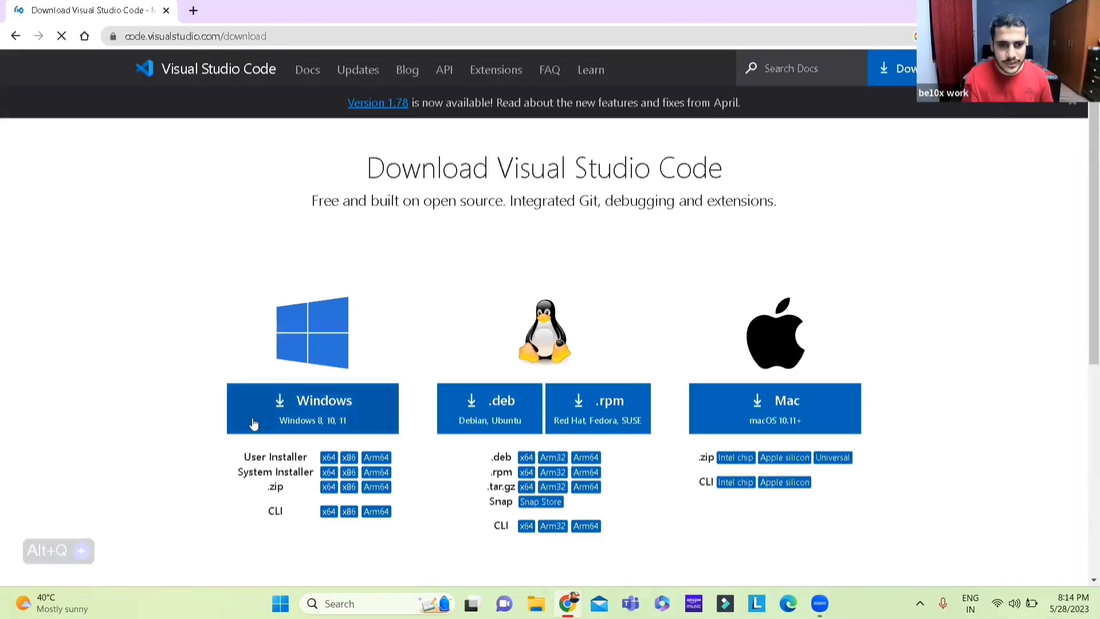
{"action": "left_click", "coordinate": [254, 424]}
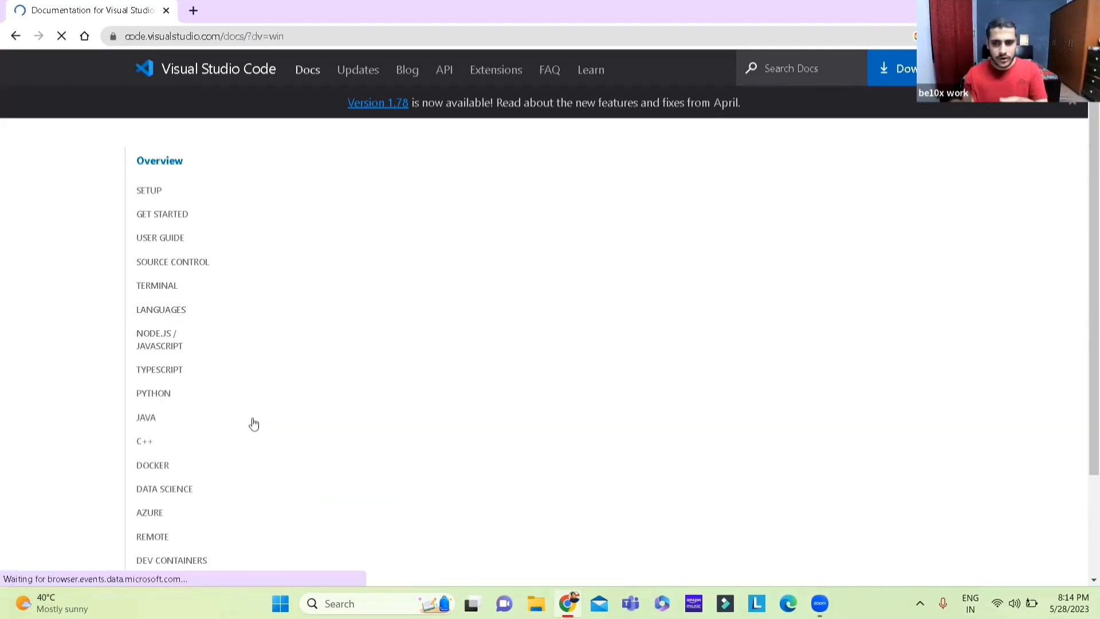
{"action": "key", "text": "alt+q"}
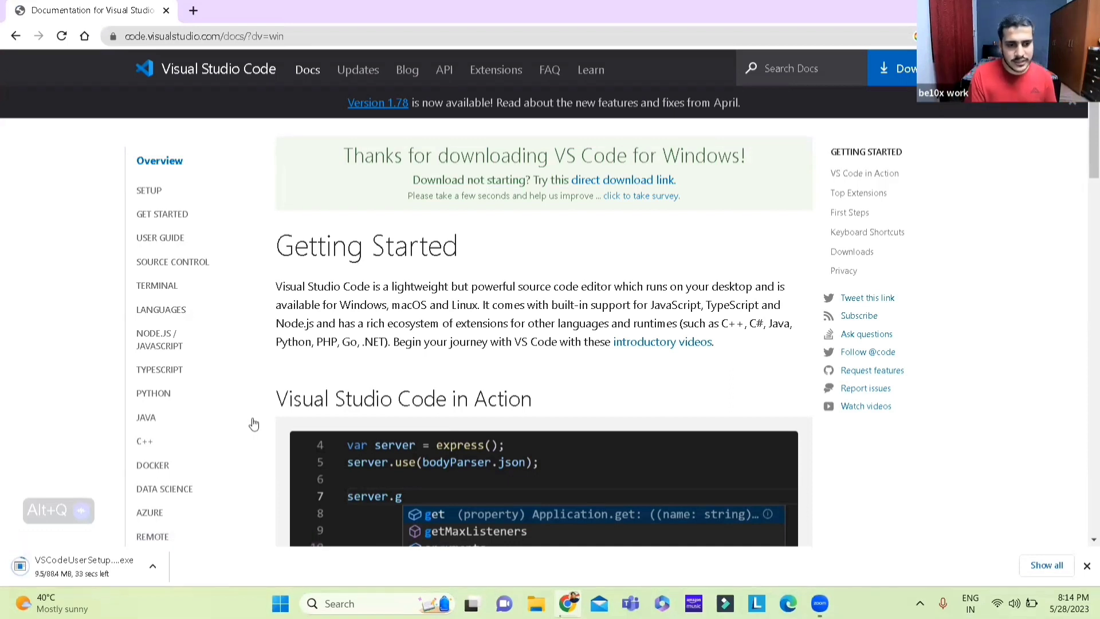
{"action": "left_click", "coordinate": [67, 570]}
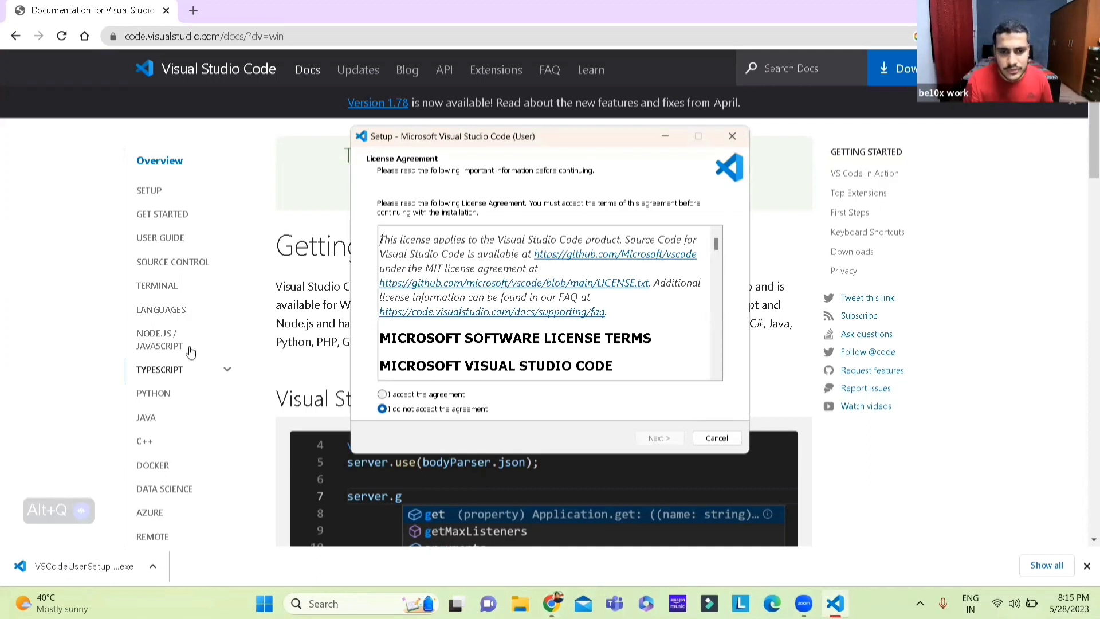
Step: Accept the VS Code setup license agreement and bring up Windows search
{"action": "left_click", "coordinate": [382, 394]}
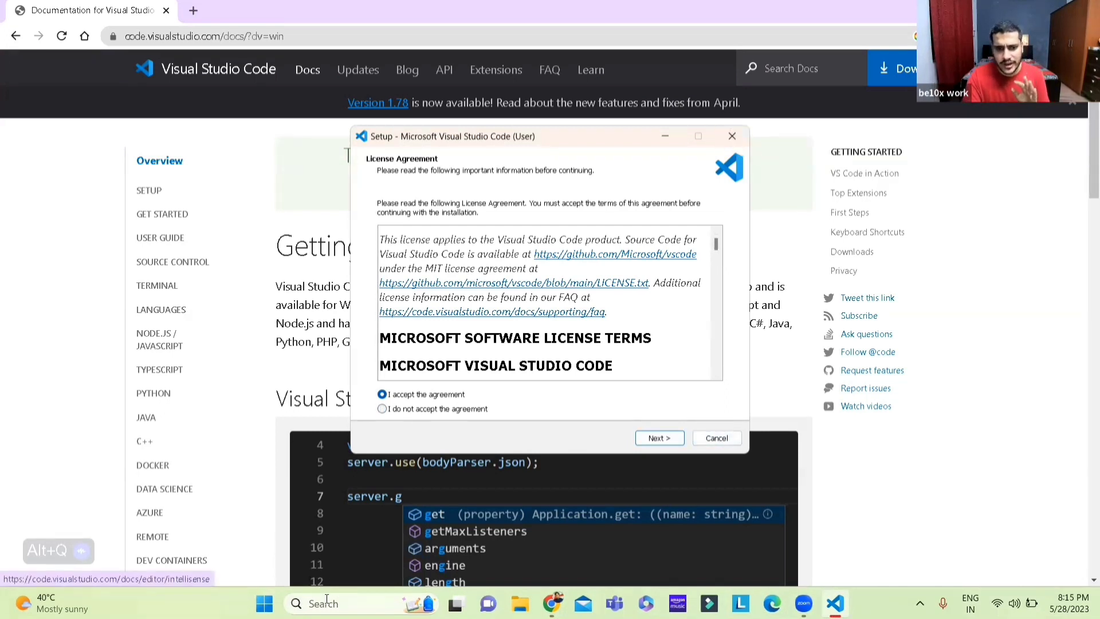
{"action": "key", "text": "super"}
{"action": "type", "text": "vs"}
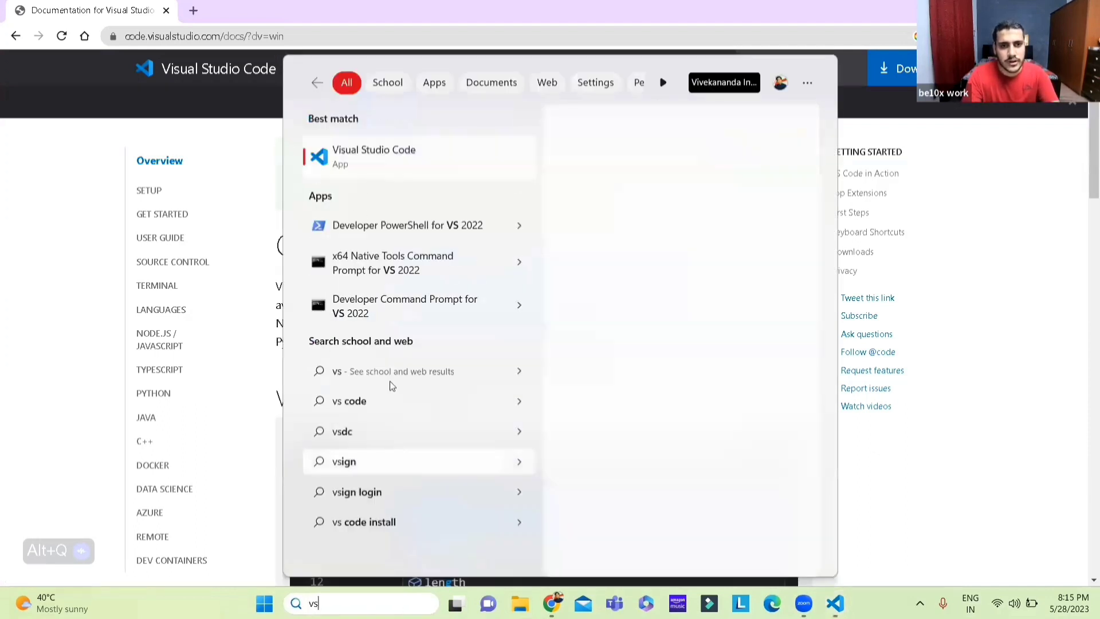
Step: Launch Visual Studio Code and open the Desktop's Test folder as the workspace
{"action": "left_click", "coordinate": [348, 153]}
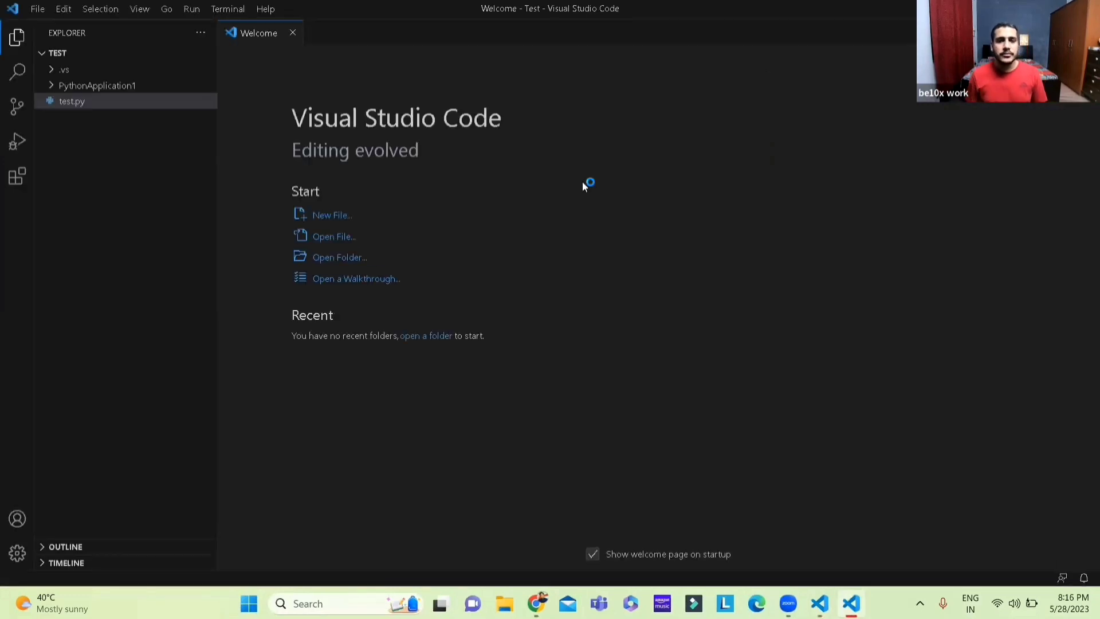
{"action": "left_click", "coordinate": [332, 259]}
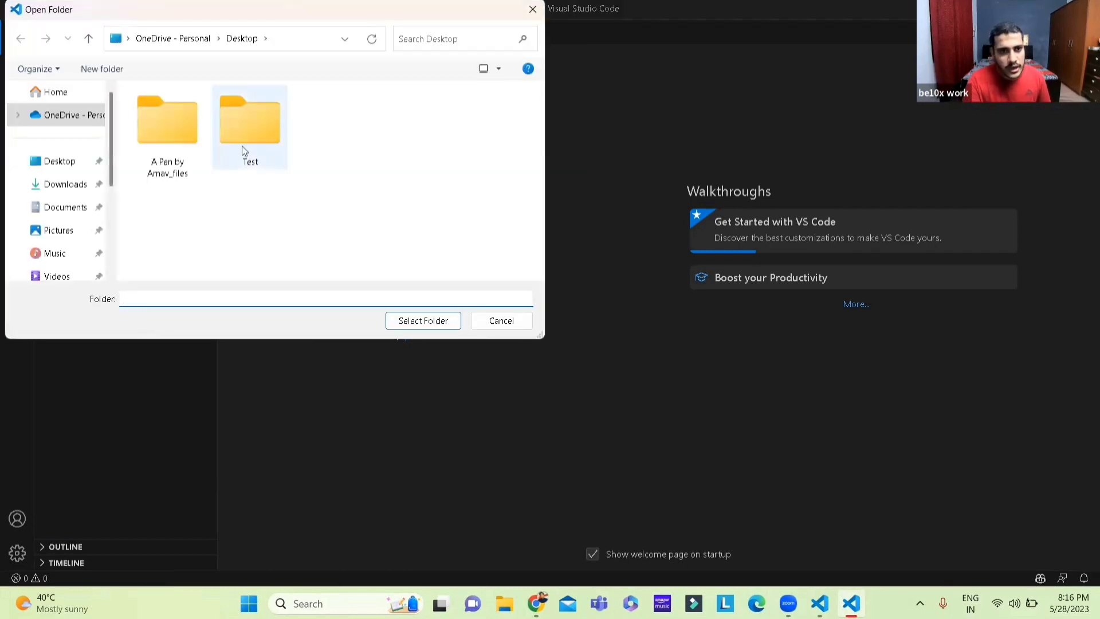
{"action": "left_click", "coordinate": [243, 150]}
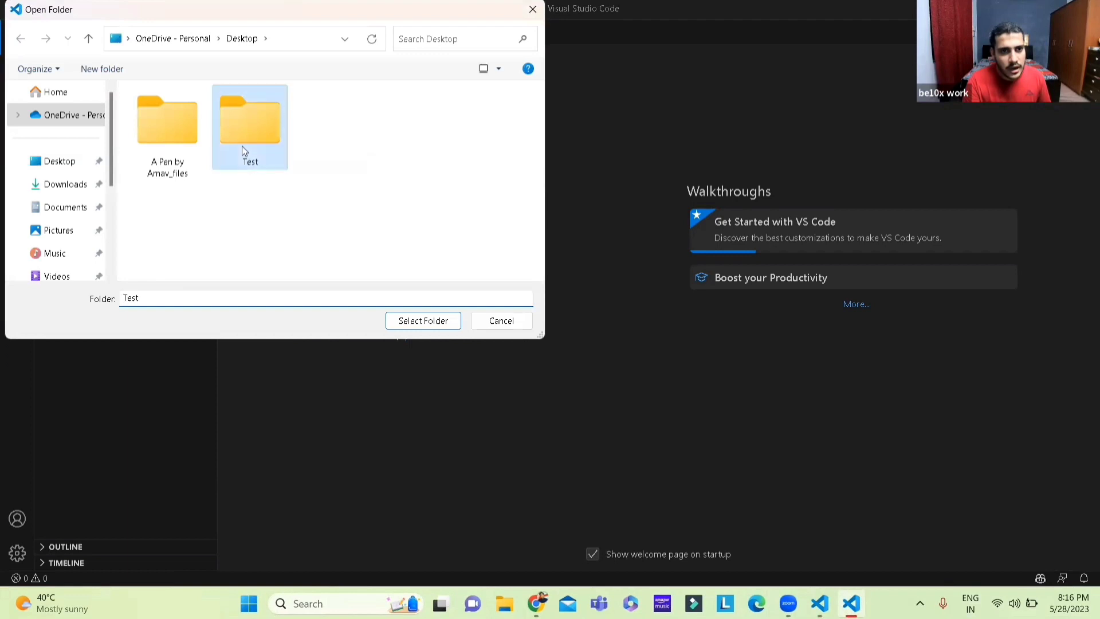
{"action": "left_click", "coordinate": [407, 326]}
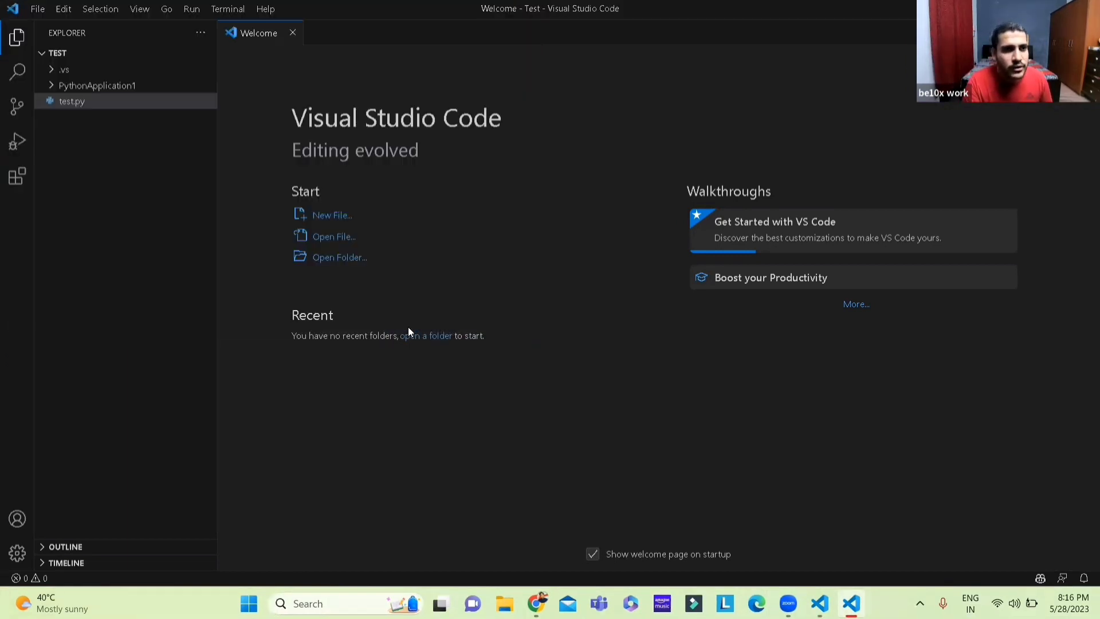
Step: Find 'aws' in the Extensions marketplace and install the AWS Toolkit extension
{"action": "left_click", "coordinate": [17, 176]}
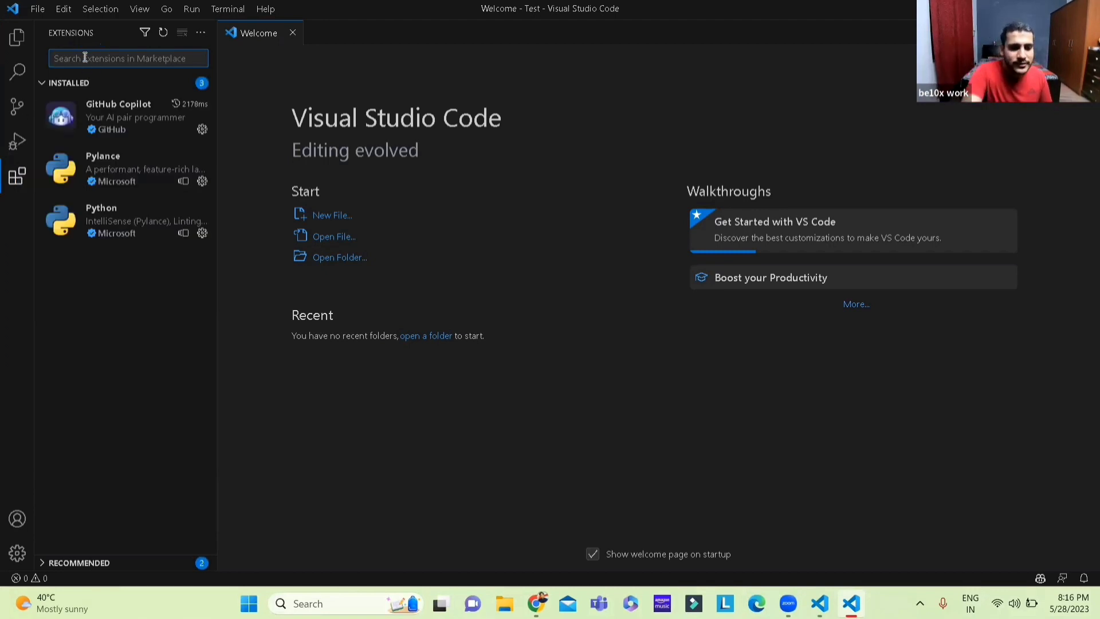
{"action": "type", "text": "aws"}
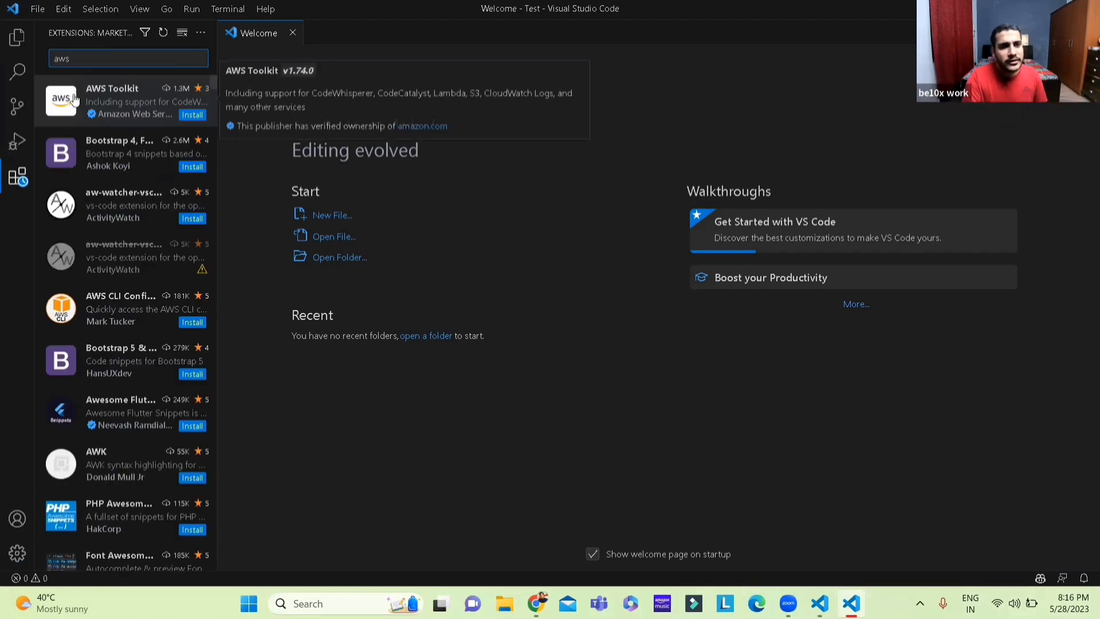
{"action": "left_click", "coordinate": [75, 97]}
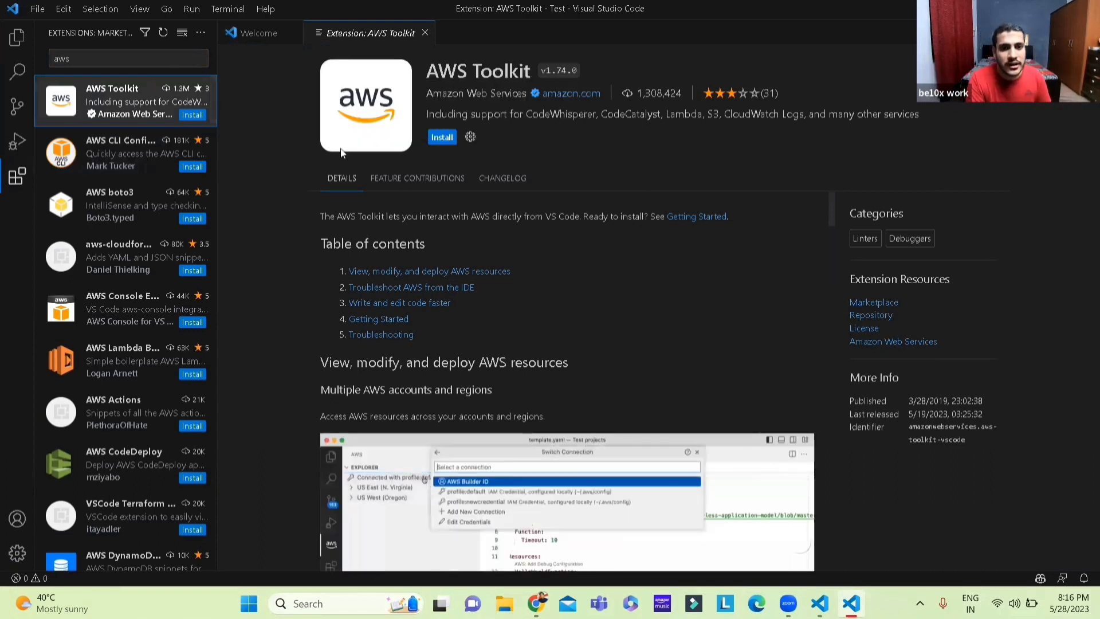
{"action": "left_click", "coordinate": [443, 139]}
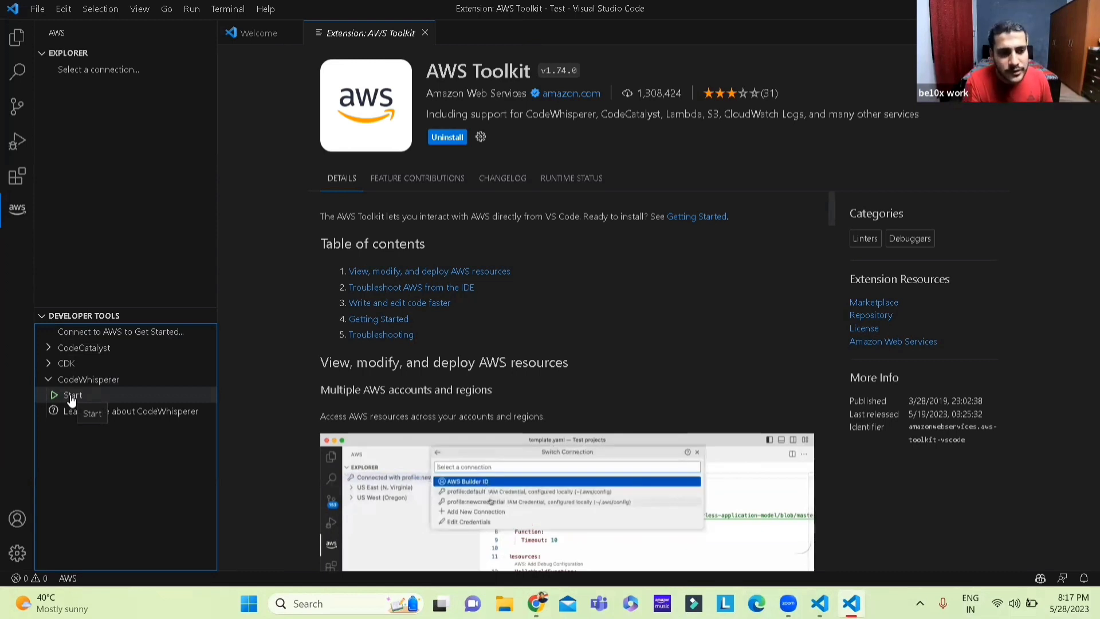
Step: Start CodeWhisperer sign-in with AWS Builder ID, copy the code and launch the AWS login page
{"action": "left_click", "coordinate": [71, 397]}
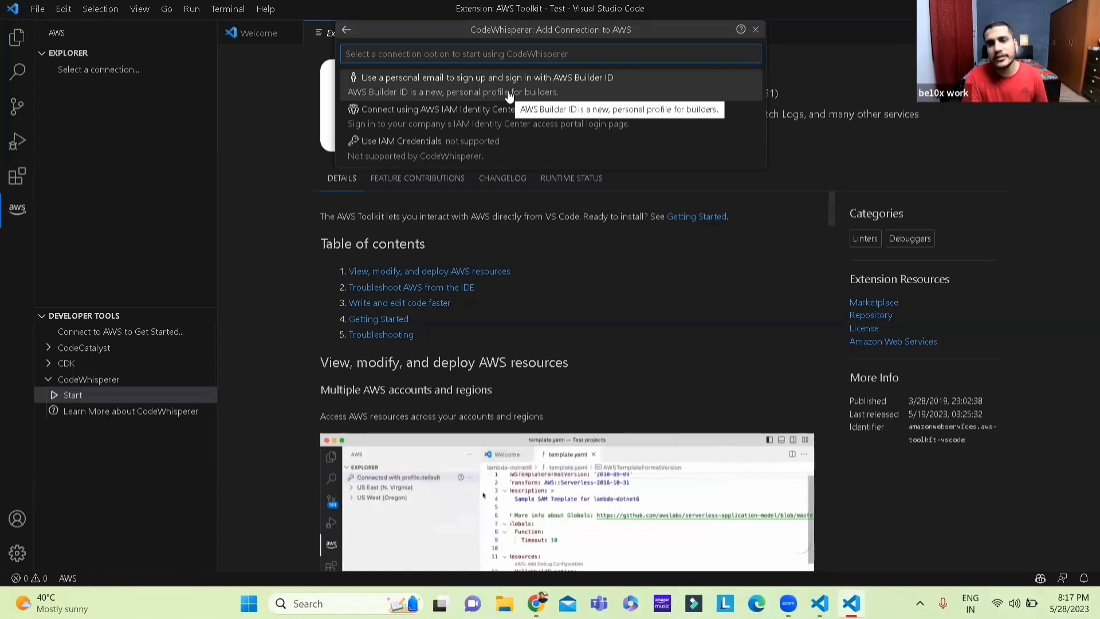
{"action": "key", "text": "Escape"}
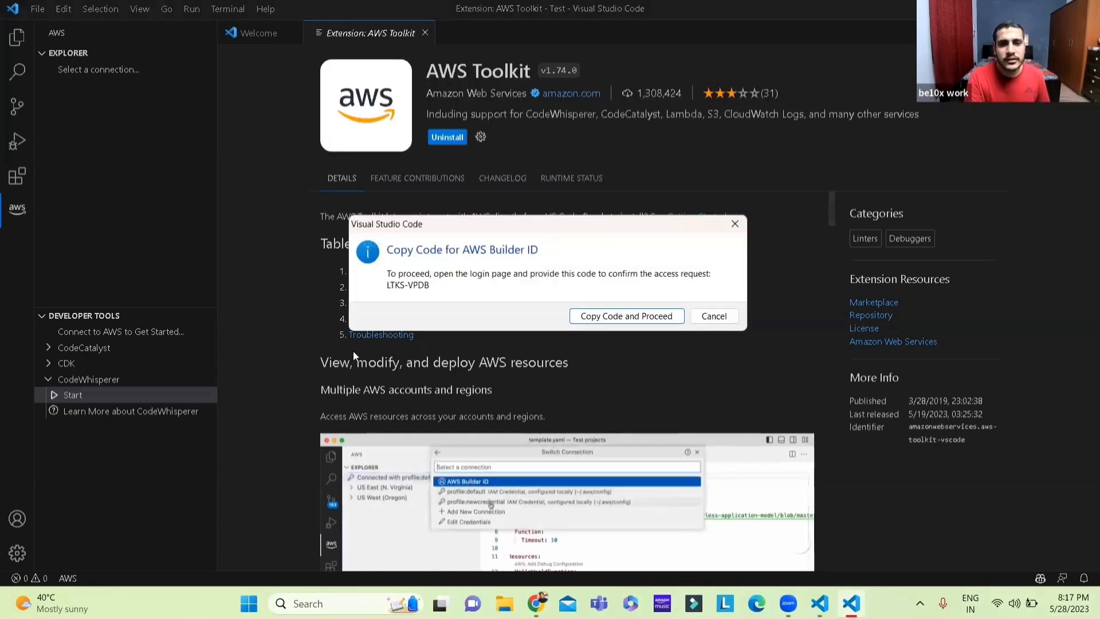
{"action": "left_click", "coordinate": [615, 318]}
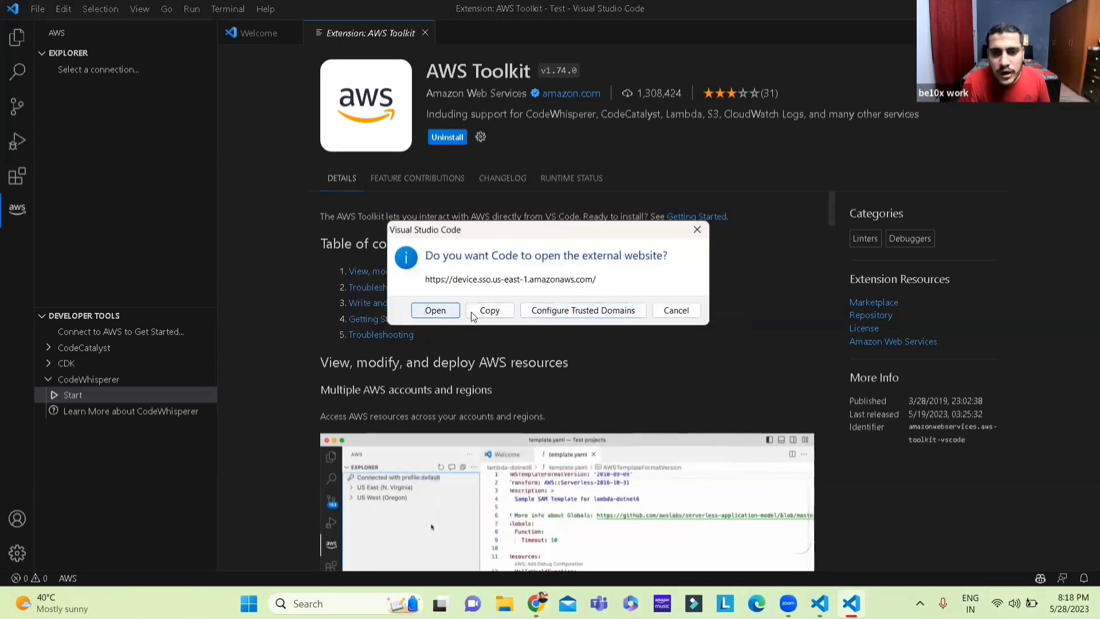
{"action": "left_click", "coordinate": [435, 311]}
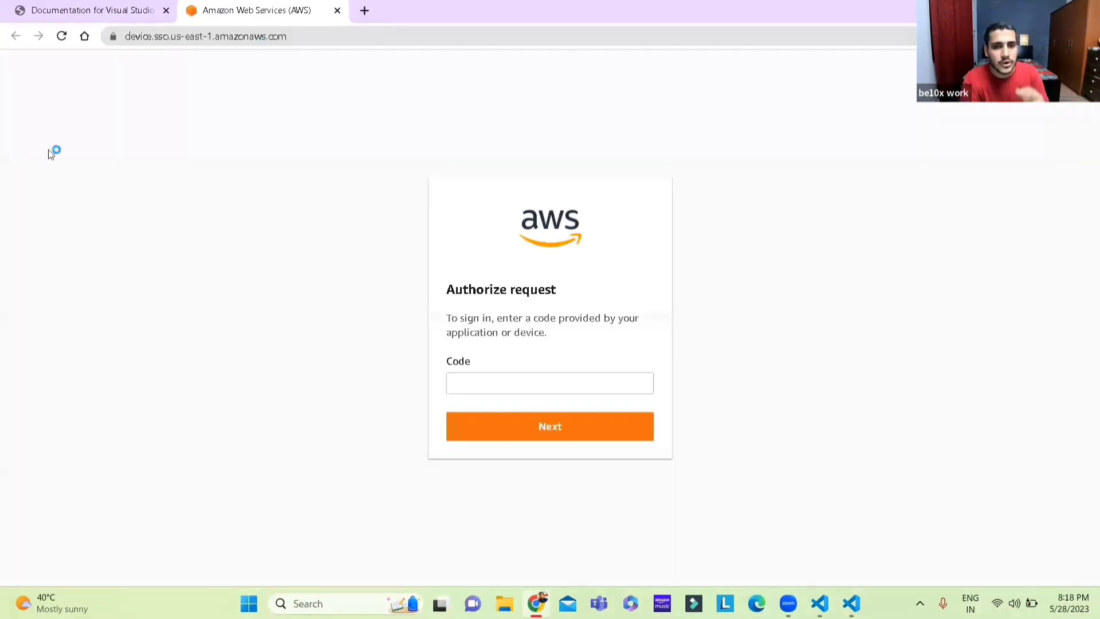
Step: Submit the pasted device code, then sign in with the Builder ID email and password
{"action": "left_click", "coordinate": [507, 386]}
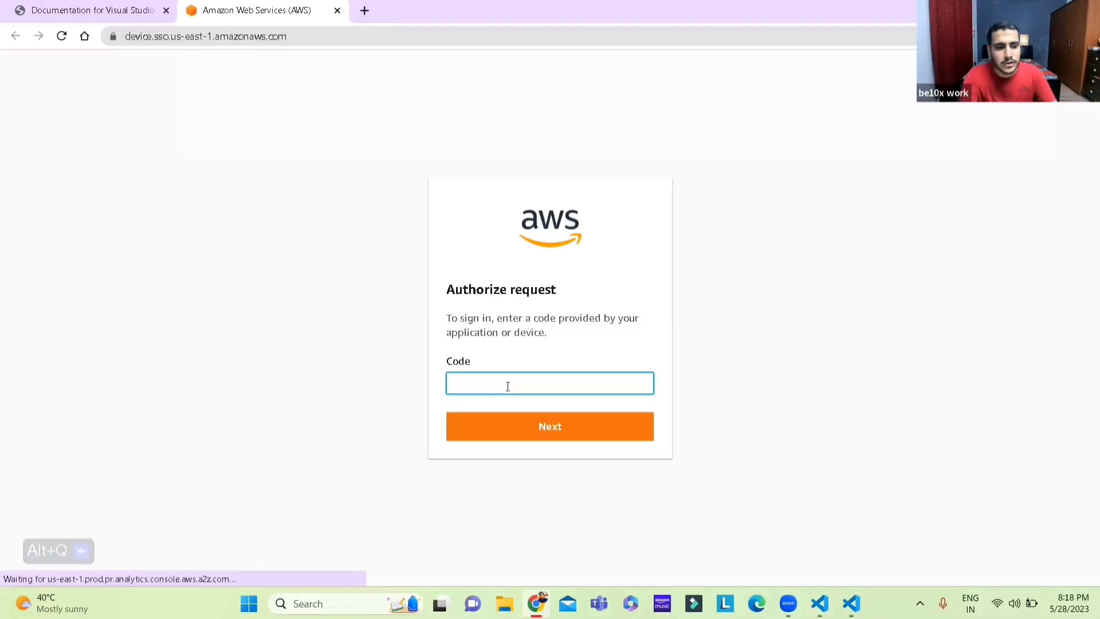
{"action": "key", "text": "ctrl+v"}
{"action": "left_click", "coordinate": [509, 427]}
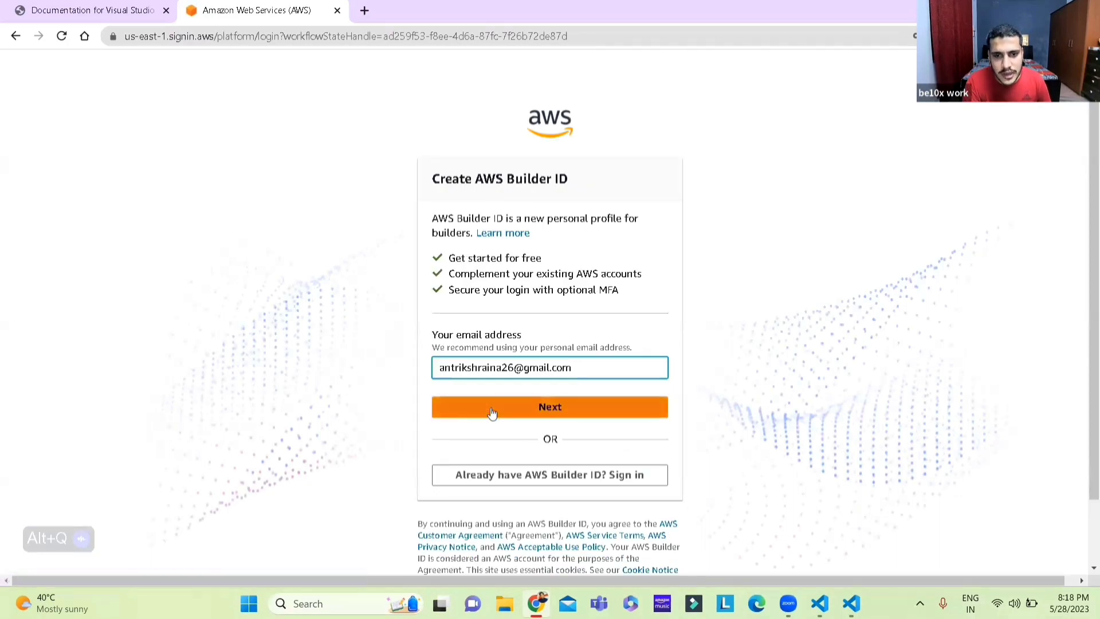
{"action": "left_click", "coordinate": [492, 412]}
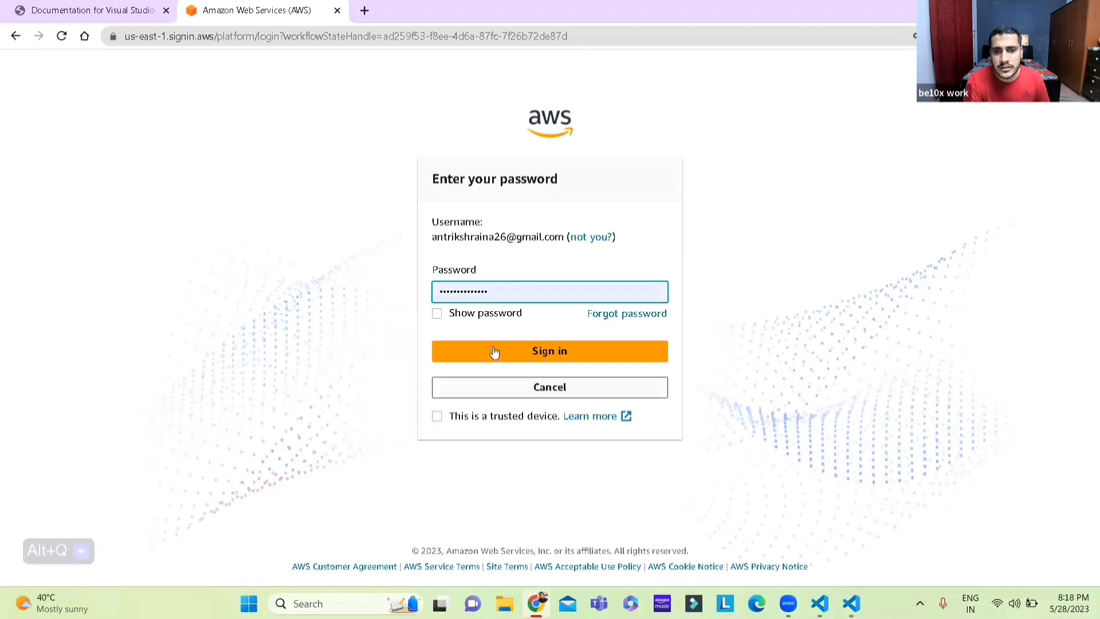
{"action": "left_click", "coordinate": [495, 355]}
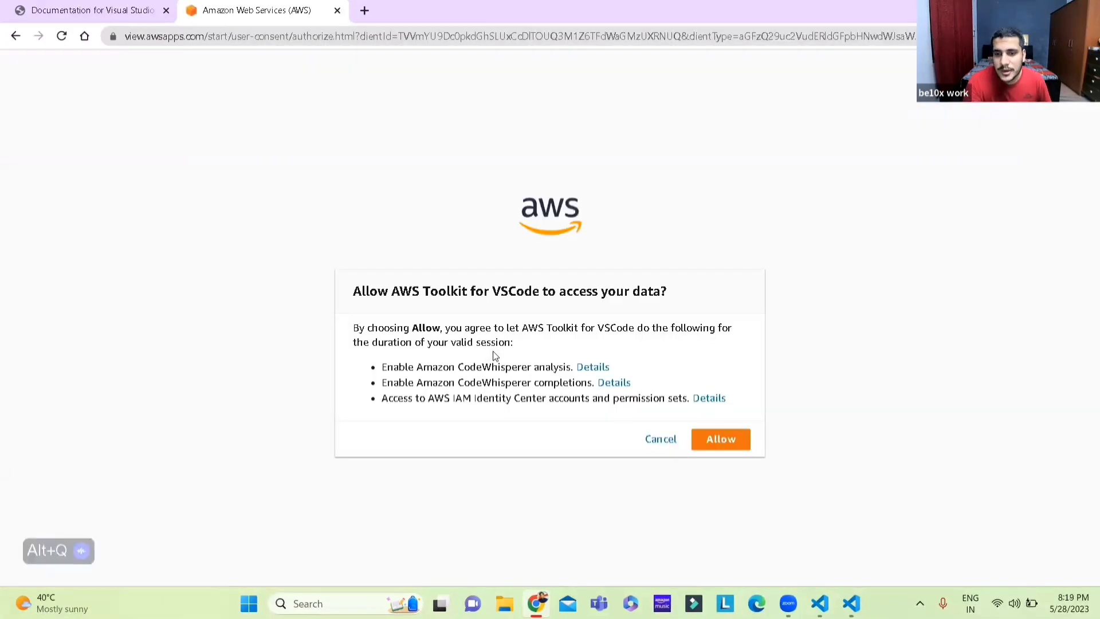
Step: Allow AWS Toolkit for VSCode access to your data
{"action": "left_click", "coordinate": [722, 440]}
{"action": "left_click", "coordinate": [722, 440]}
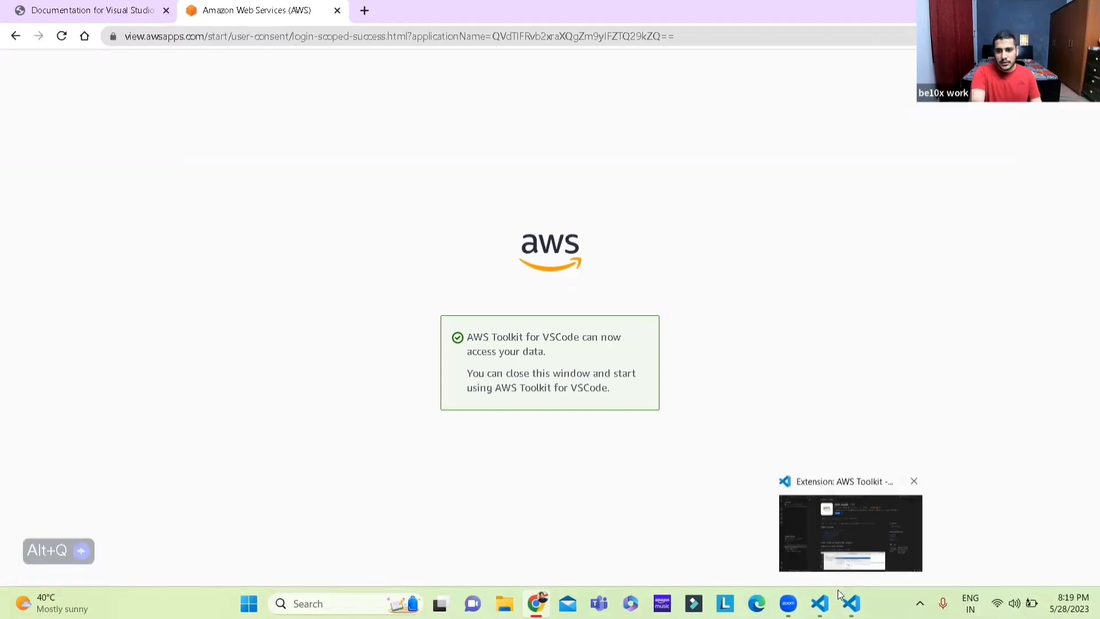
{"action": "mouse_move", "coordinate": [819, 603]}
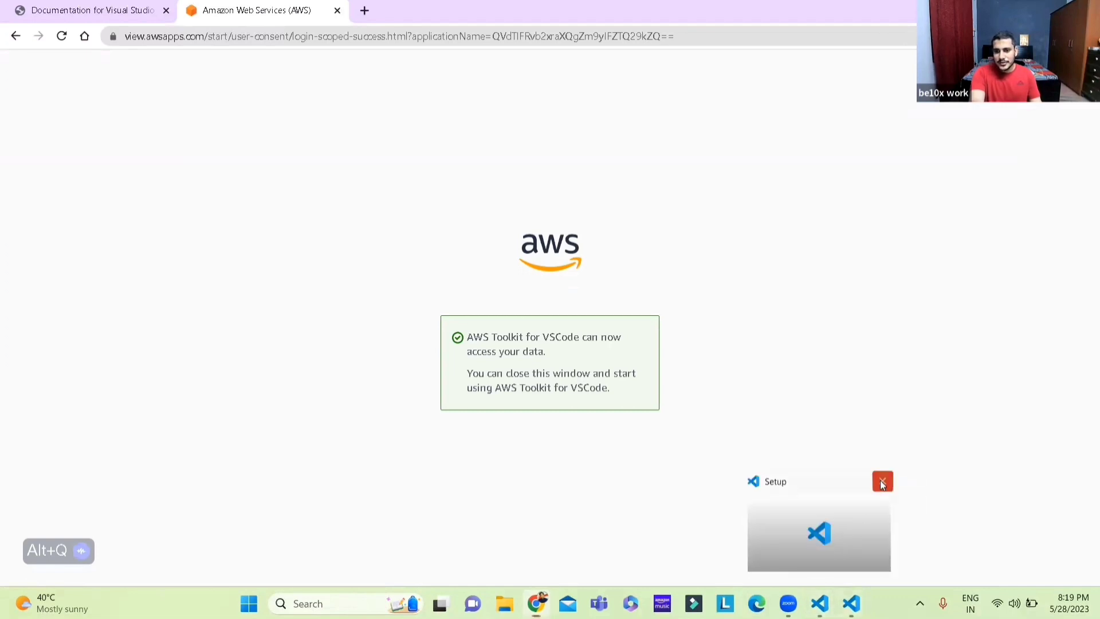
Step: Exit the unfinished VS Code Setup and return to the editor connected with AWS Builder ID
{"action": "left_click", "coordinate": [881, 482]}
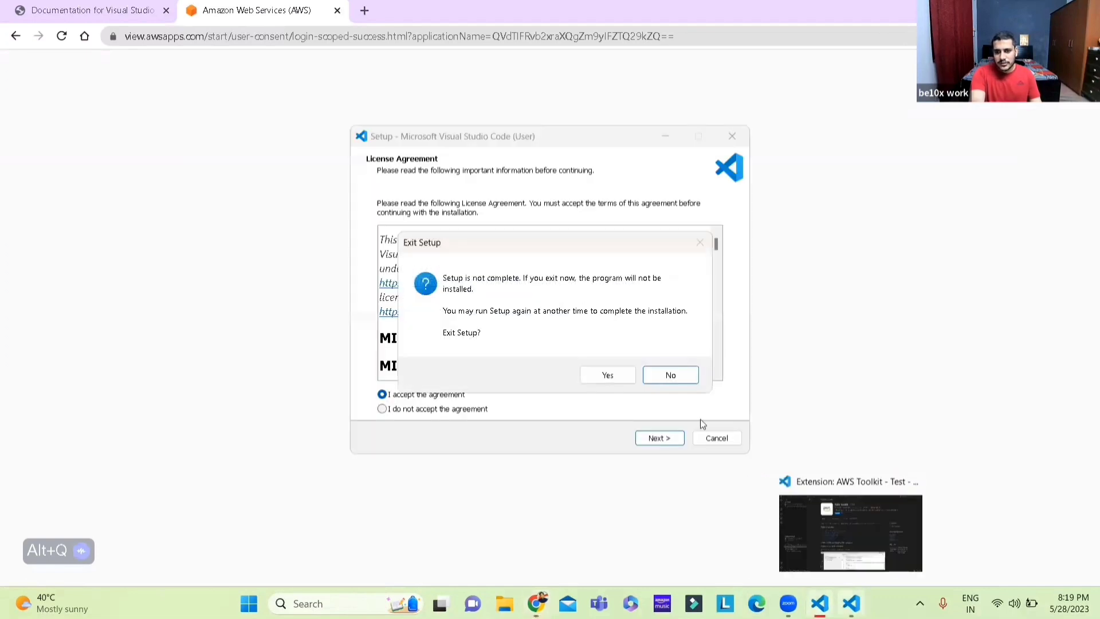
{"action": "left_click", "coordinate": [618, 376]}
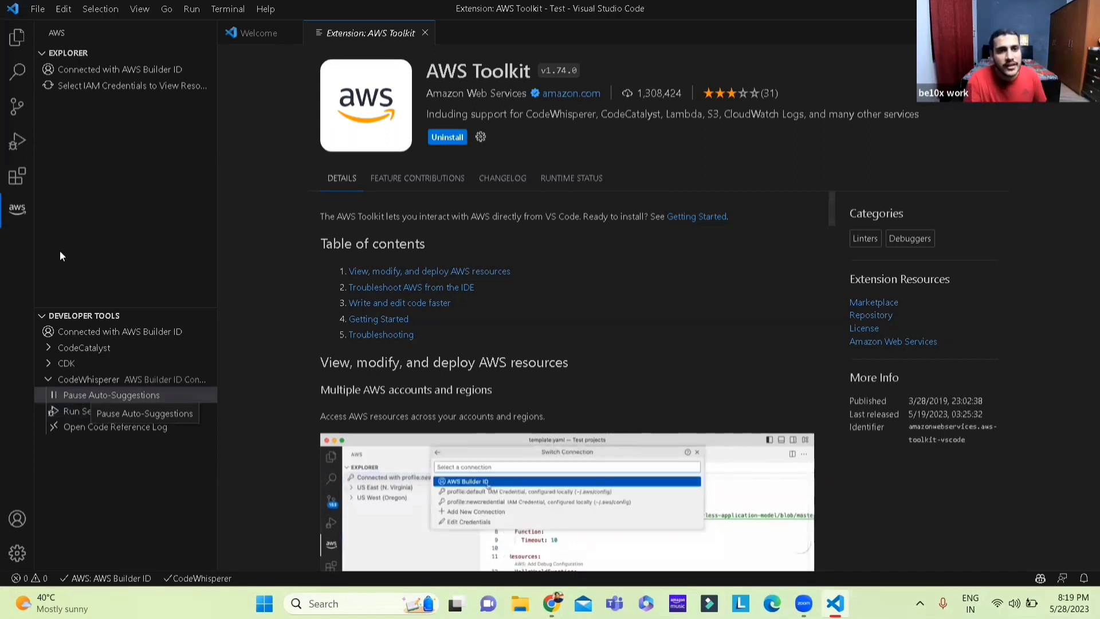
Step: Create a new file demo.py in the Test folder and open it in the editor
{"action": "left_click", "coordinate": [17, 39]}
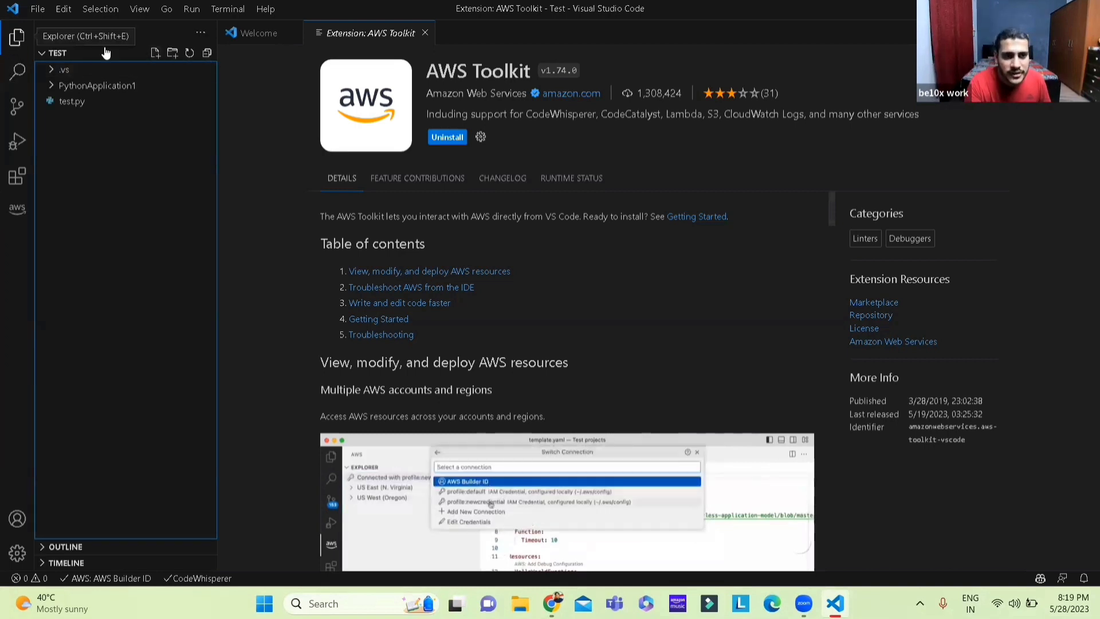
{"action": "left_click", "coordinate": [156, 54]}
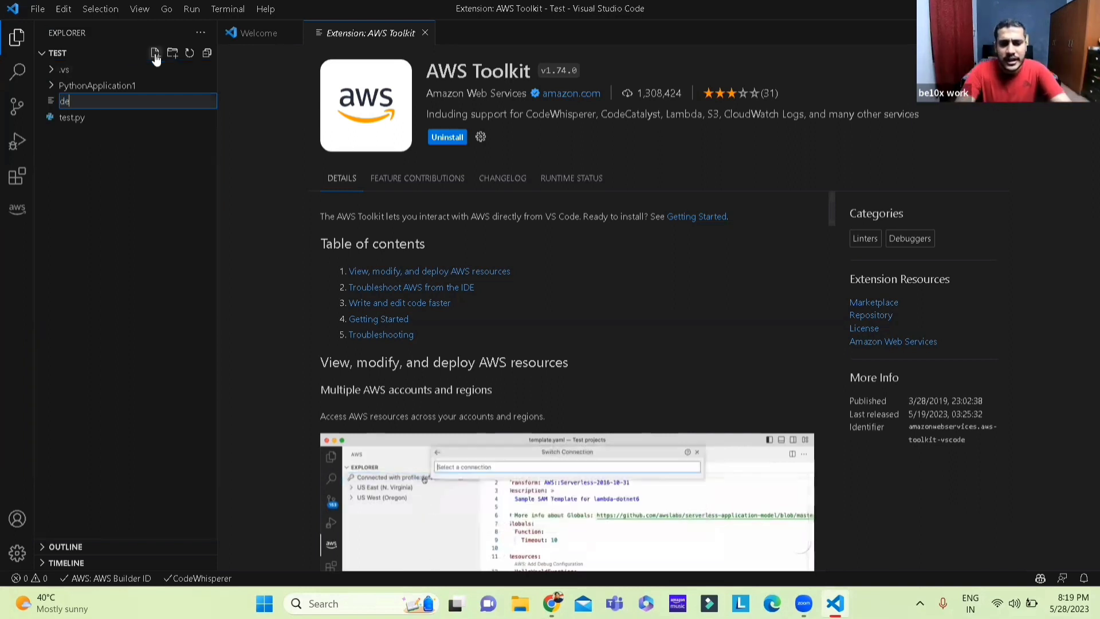
{"action": "type", "text": "demo.py"}
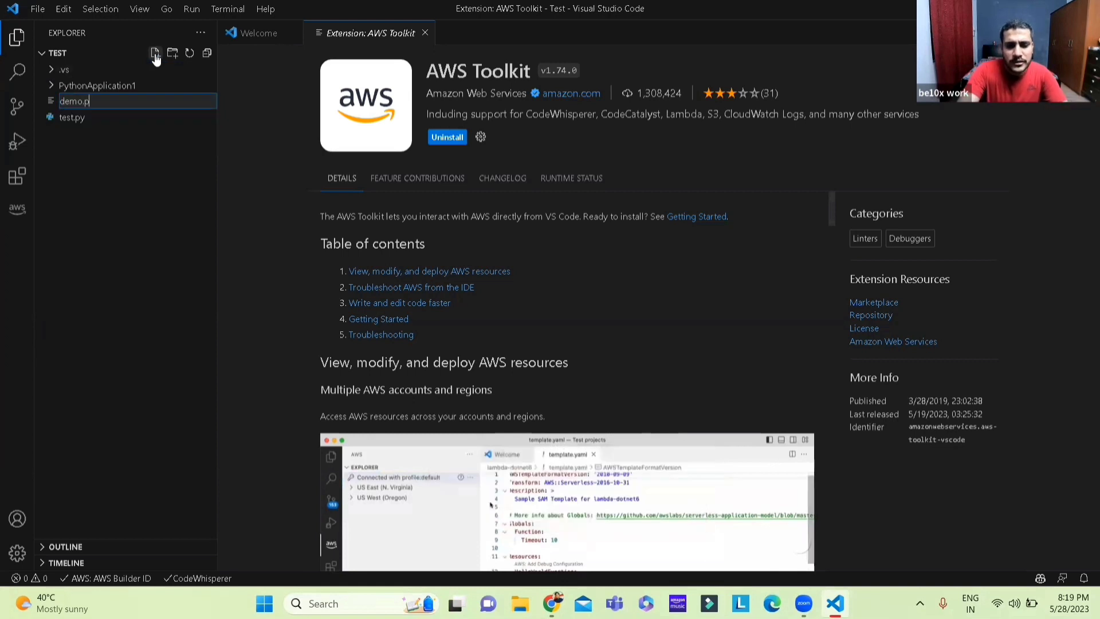
{"action": "key", "text": "Return"}
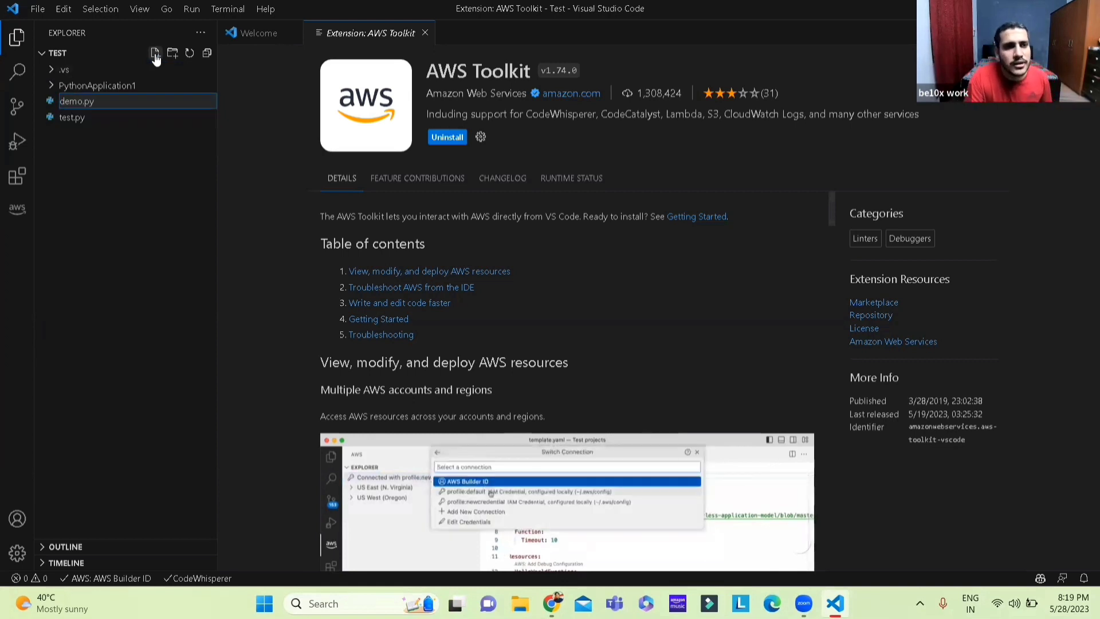
{"action": "key", "text": "Return"}
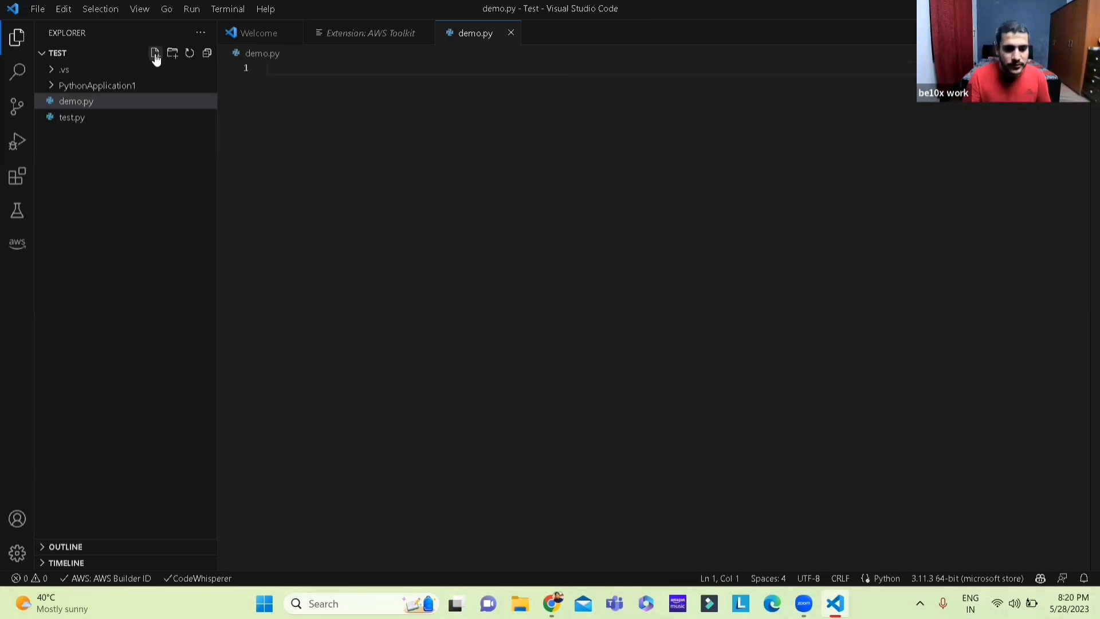
{"action": "type", "text": "de"}
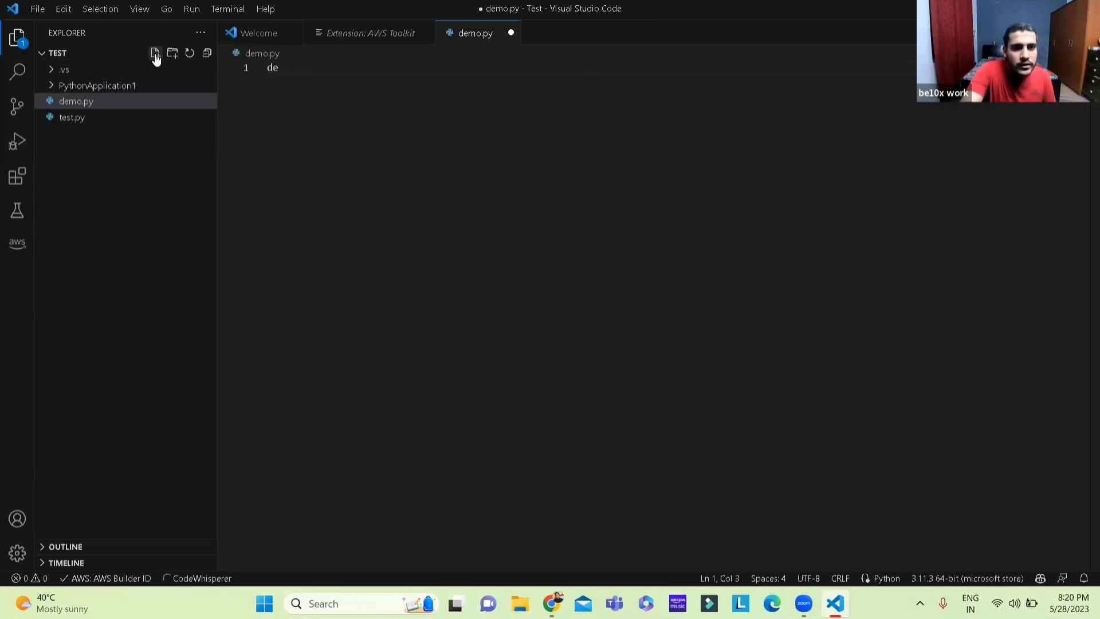
{"action": "type", "text": "f"}
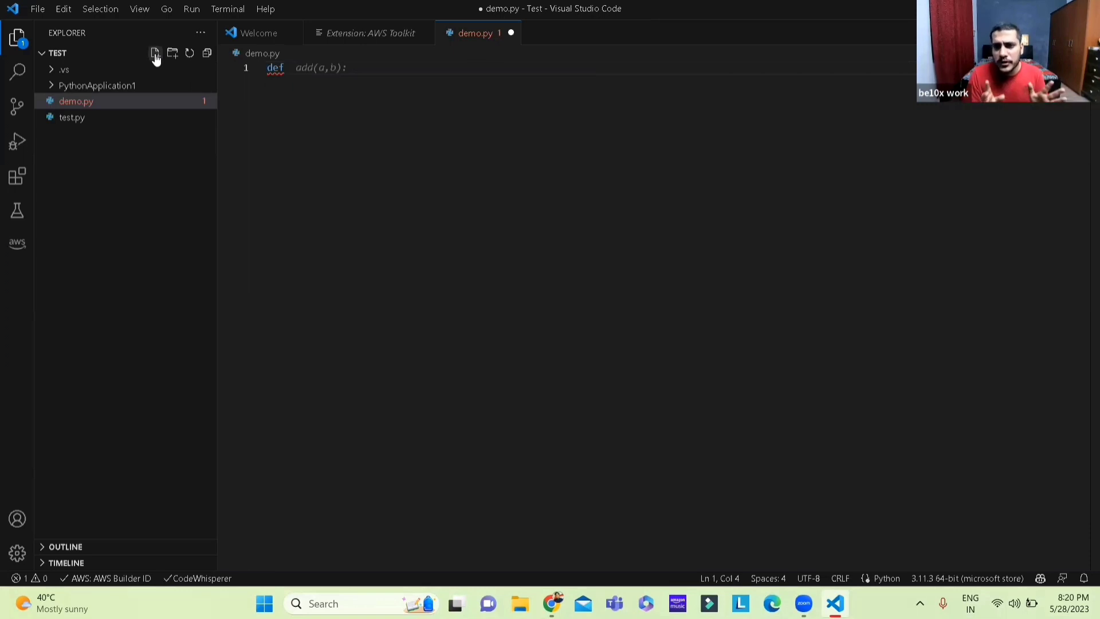
{"action": "type", "text": " auick"}
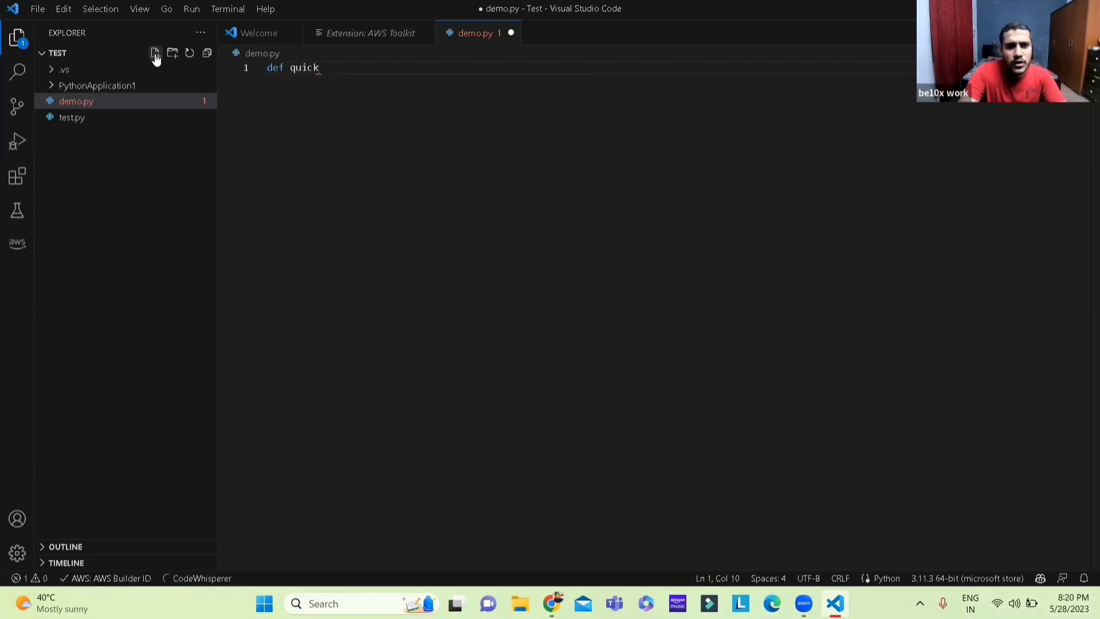
{"action": "type", "text": "sort(arr):"}
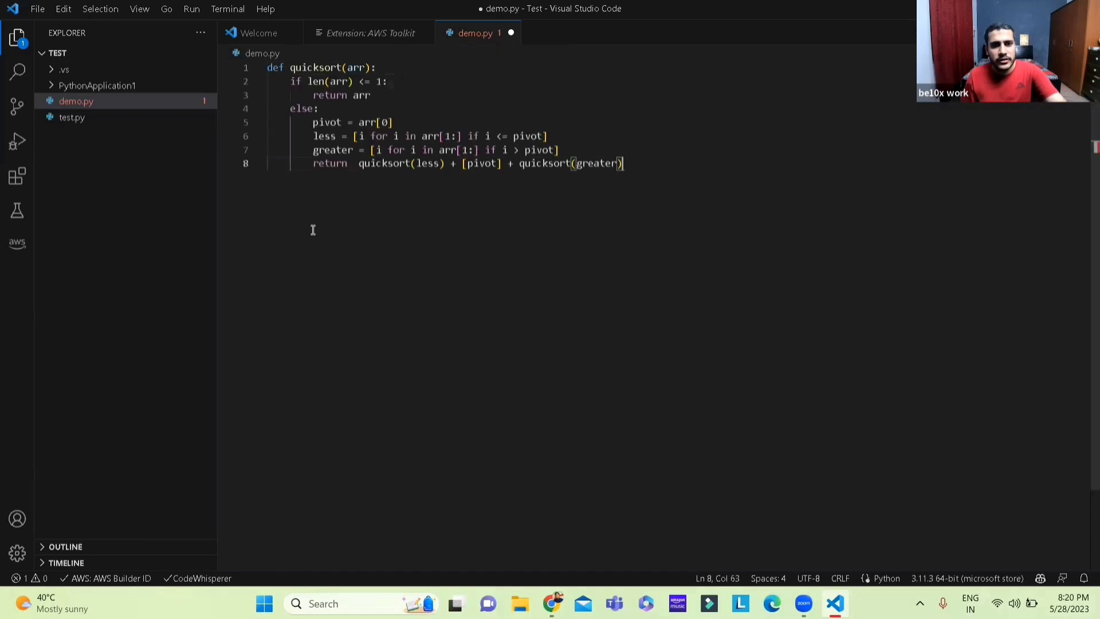
Step: Accept CodeWhisperer's quicksort function after 'def quicksort' and start an unindented line below it
{"action": "key", "text": "Tab"}
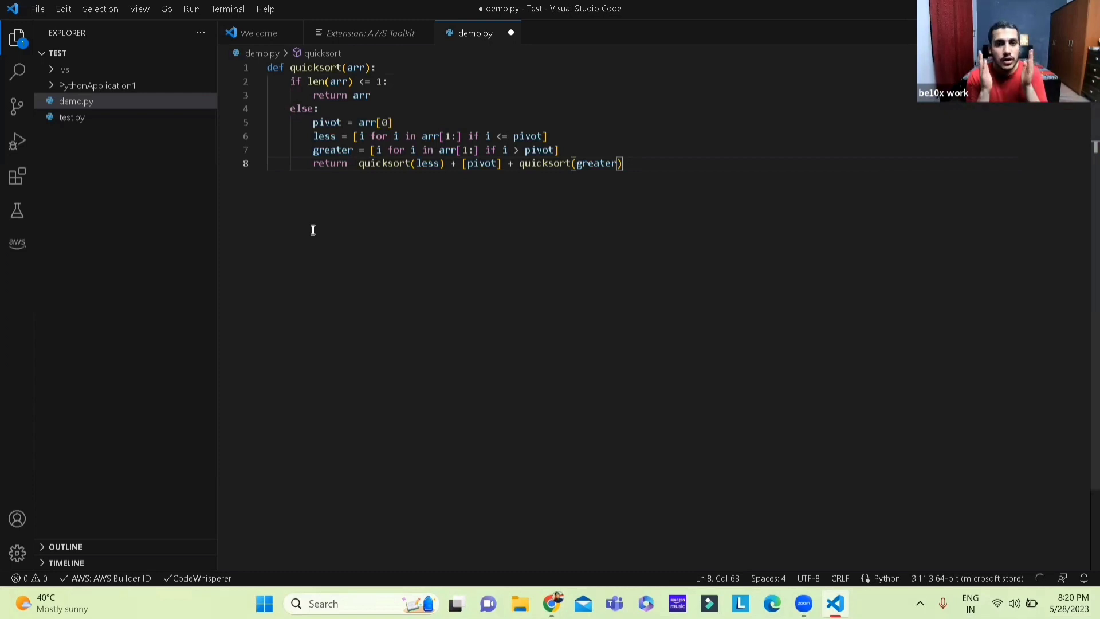
{"action": "key", "text": "Return"}
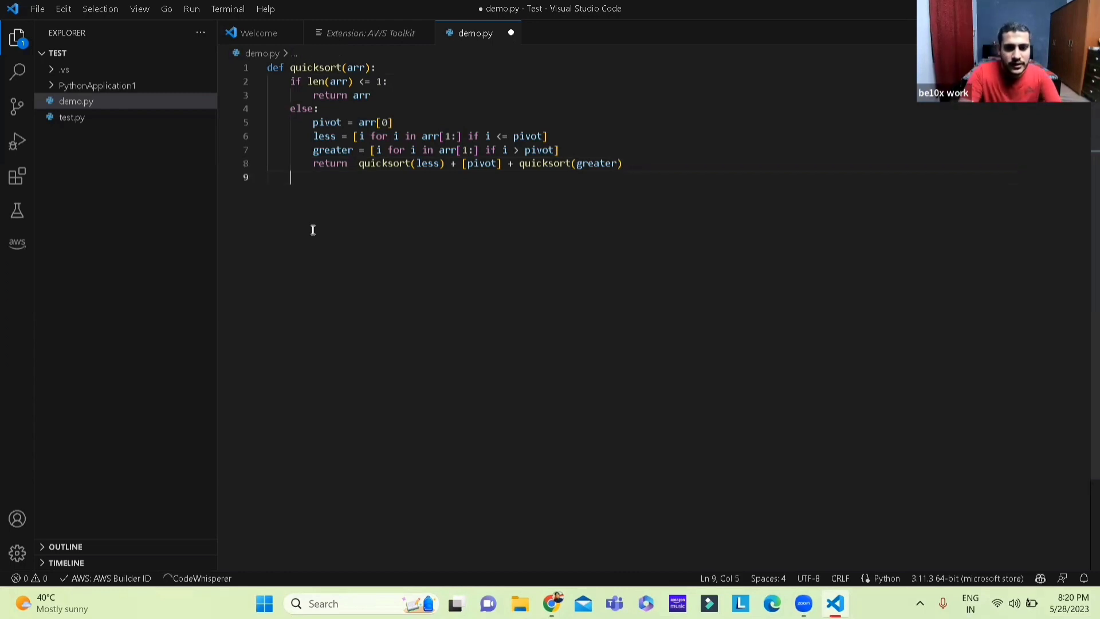
{"action": "key", "text": "BackSpace"}
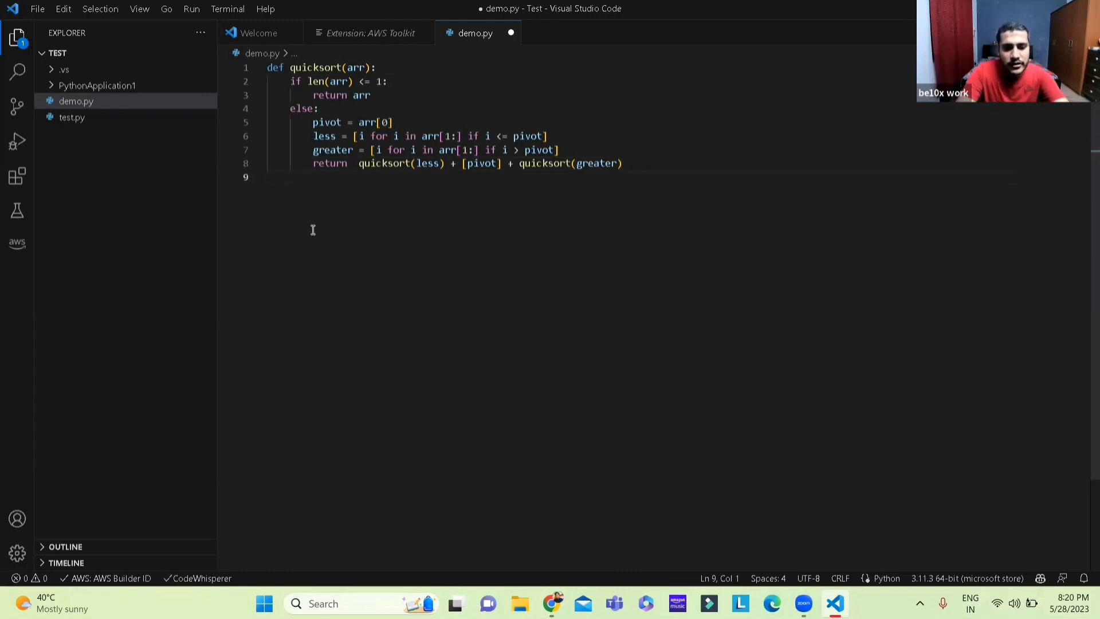
{"action": "type", "text": "pr"}
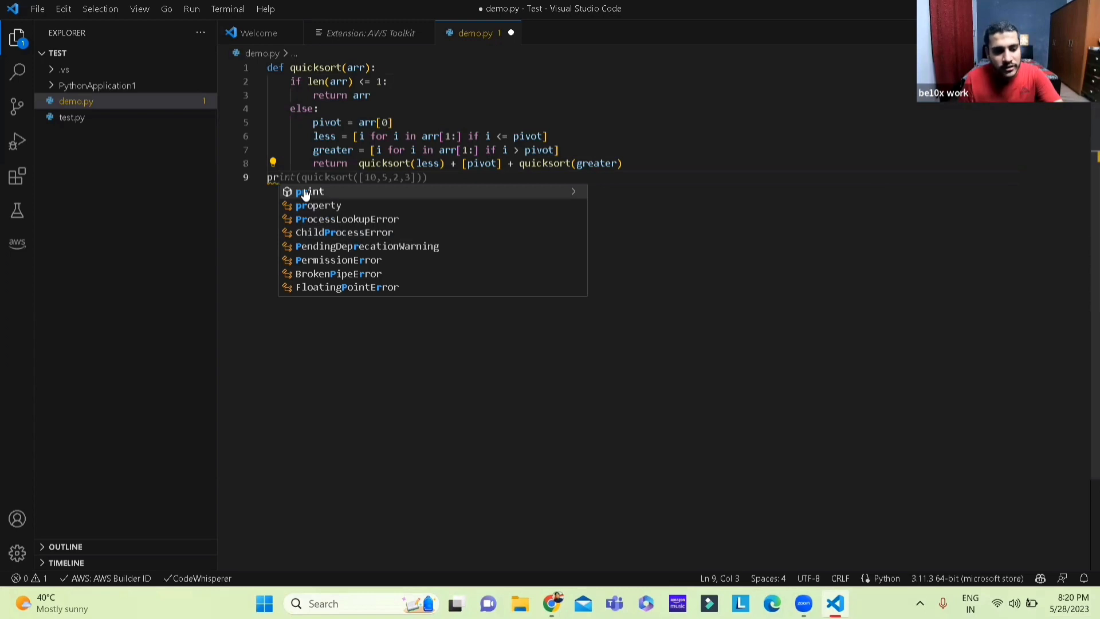
Step: Accept the suggested print(quicksort([10,5,2,3])) call, save and run demo.py in the terminal
{"action": "key", "text": "Tab"}
{"action": "key", "text": "Tab"}
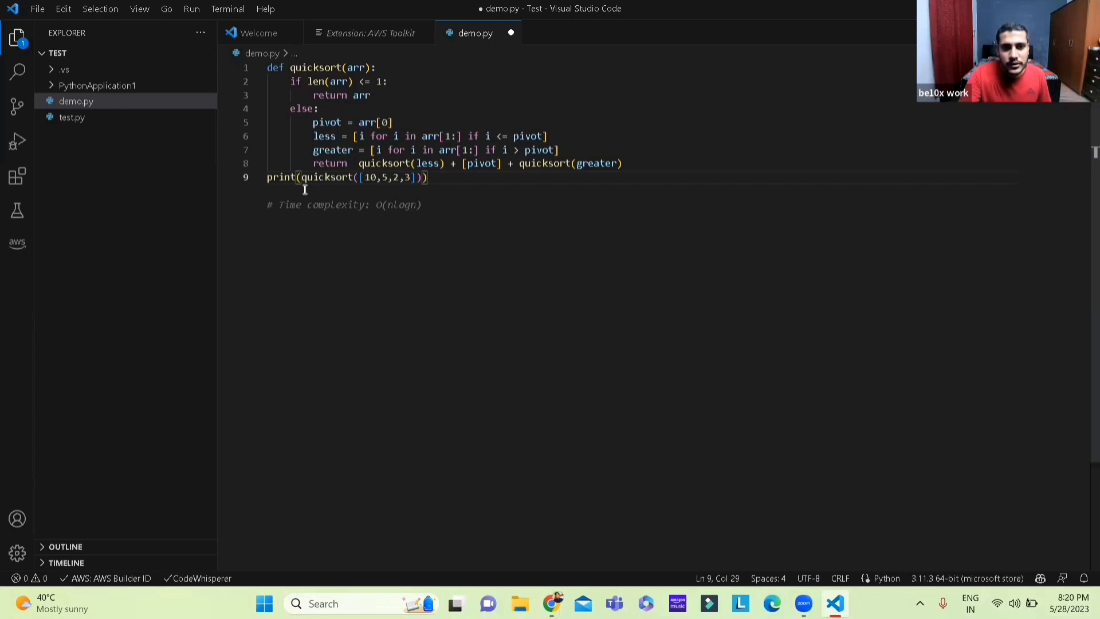
{"action": "key", "text": "Return"}
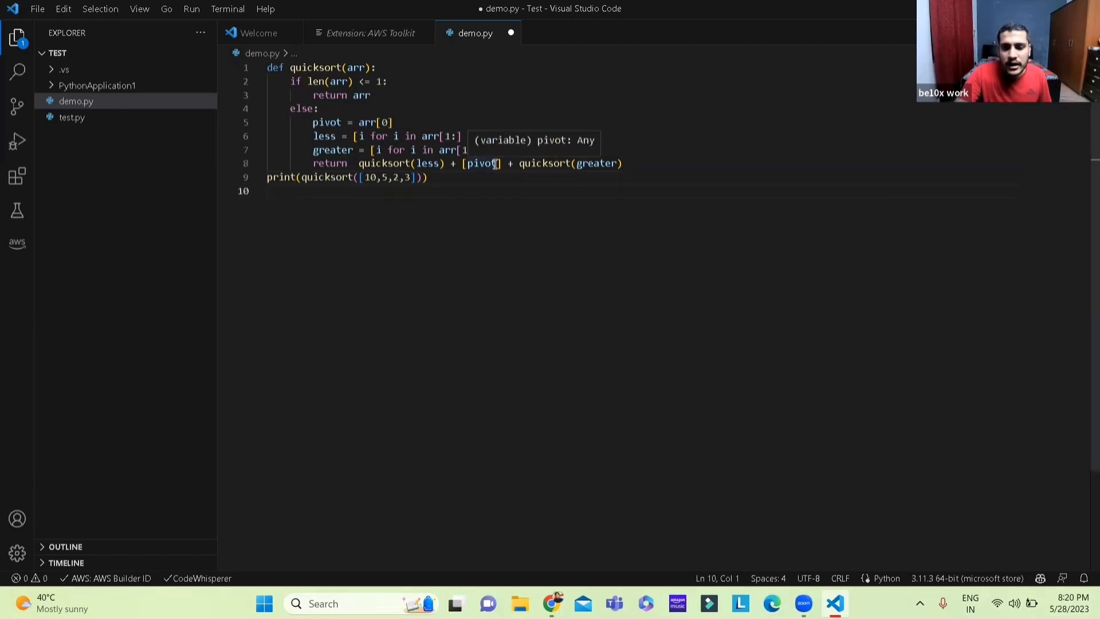
{"action": "key", "text": "BackSpace"}
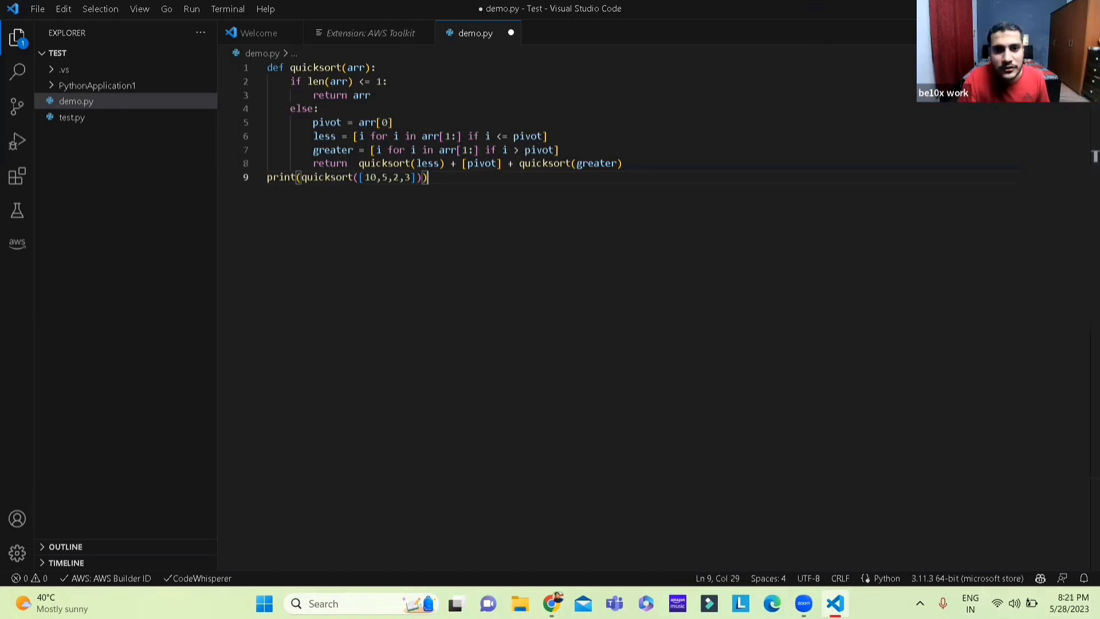
{"action": "key", "text": "ctrl+s"}
{"action": "key", "text": "ctrl+F5"}
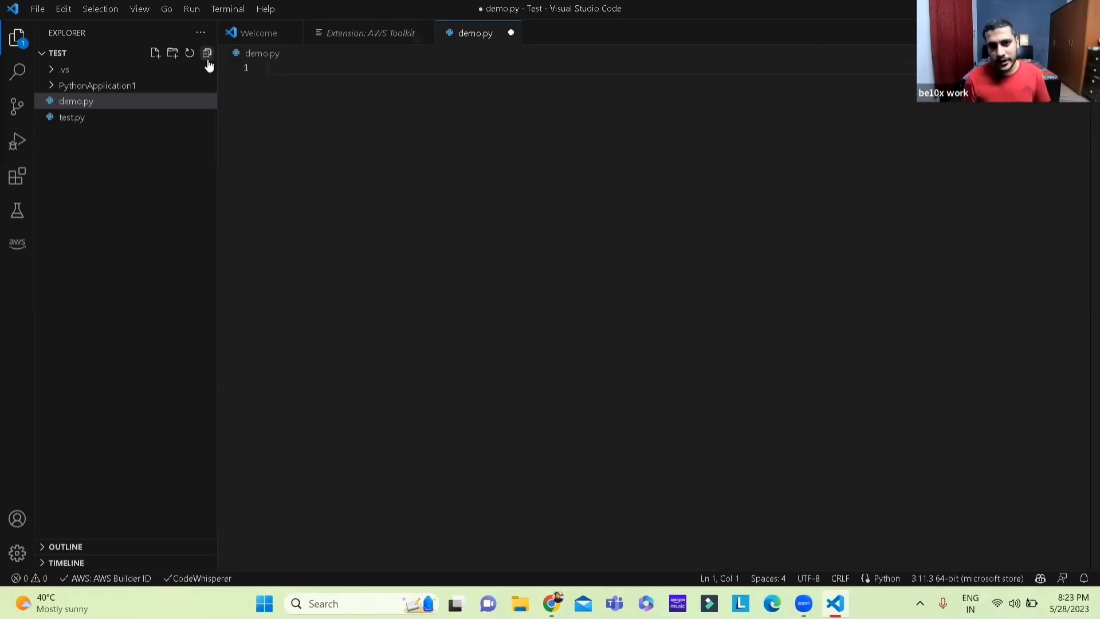
{"action": "type", "text": "def"}
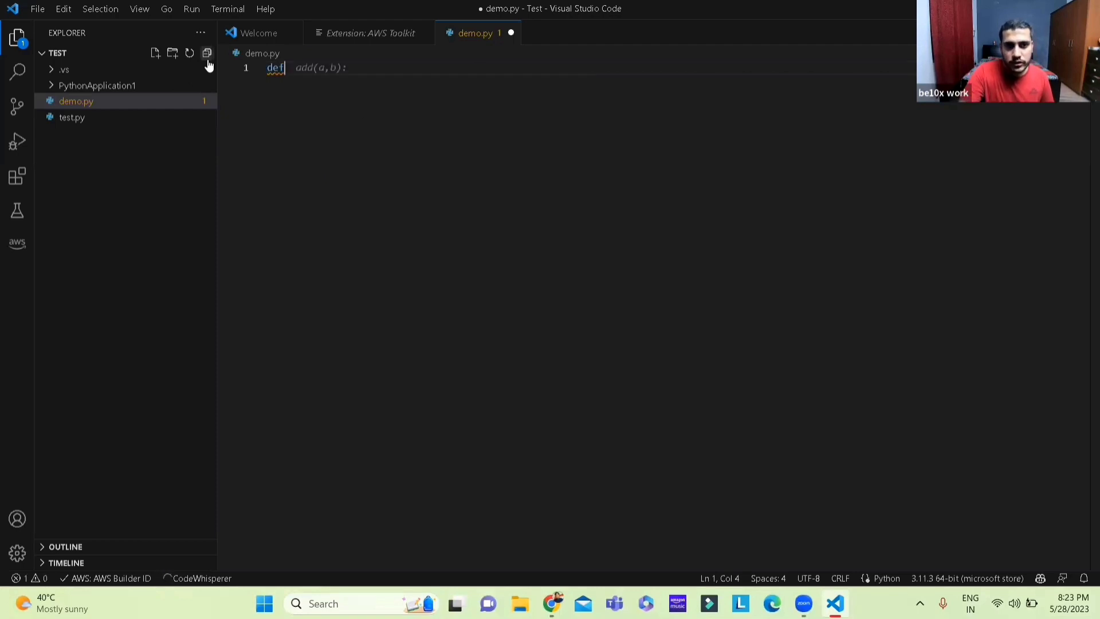
{"action": "type", "text": " binarysearch"}
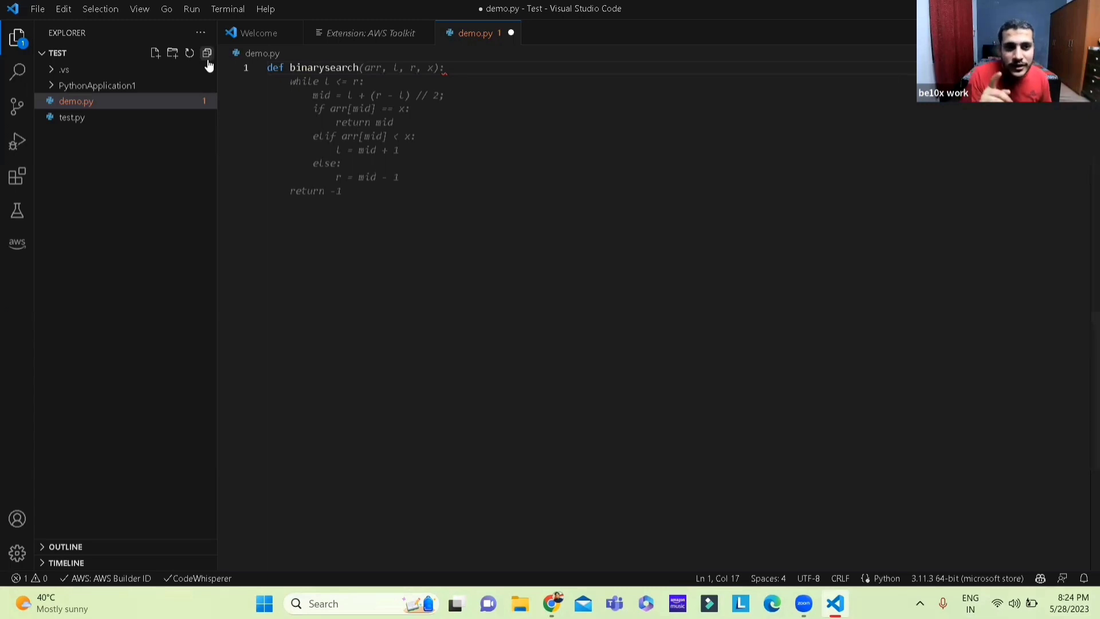
Step: Retrigger and accept the CodeWhisperer suggestion completing the binarysearch function
{"action": "key", "text": "Escape"}
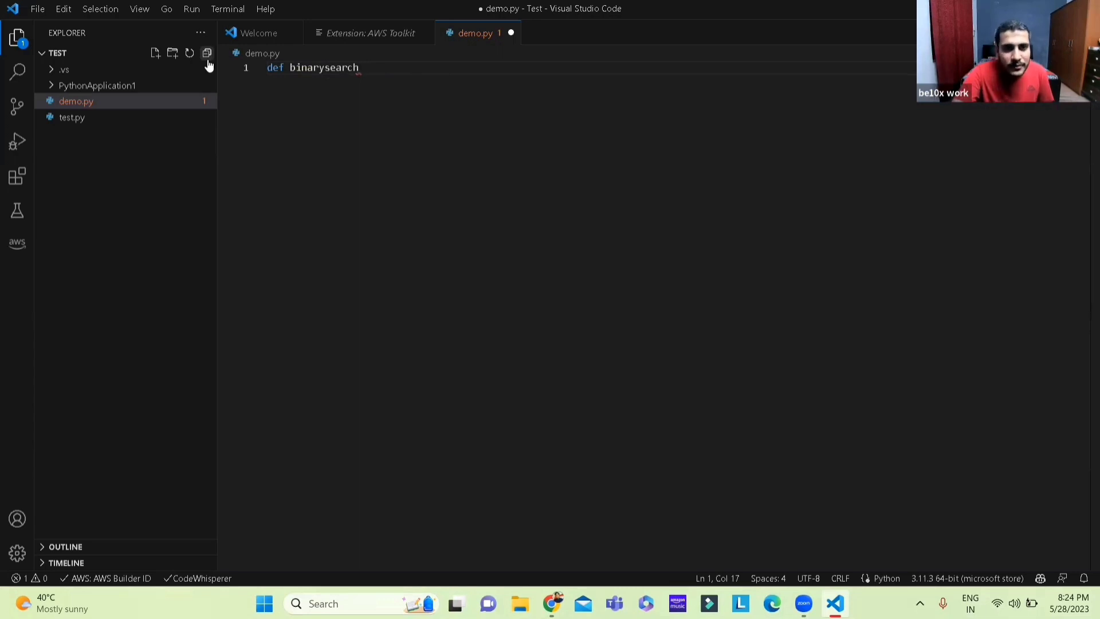
{"action": "key", "text": "BackSpace"}
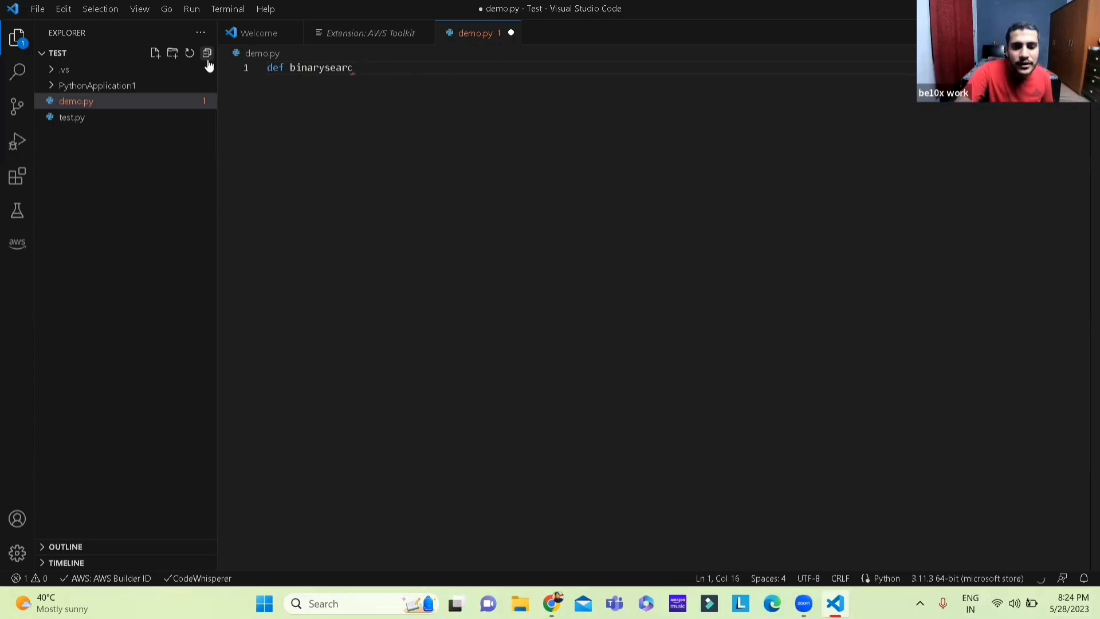
{"action": "type", "text": "h"}
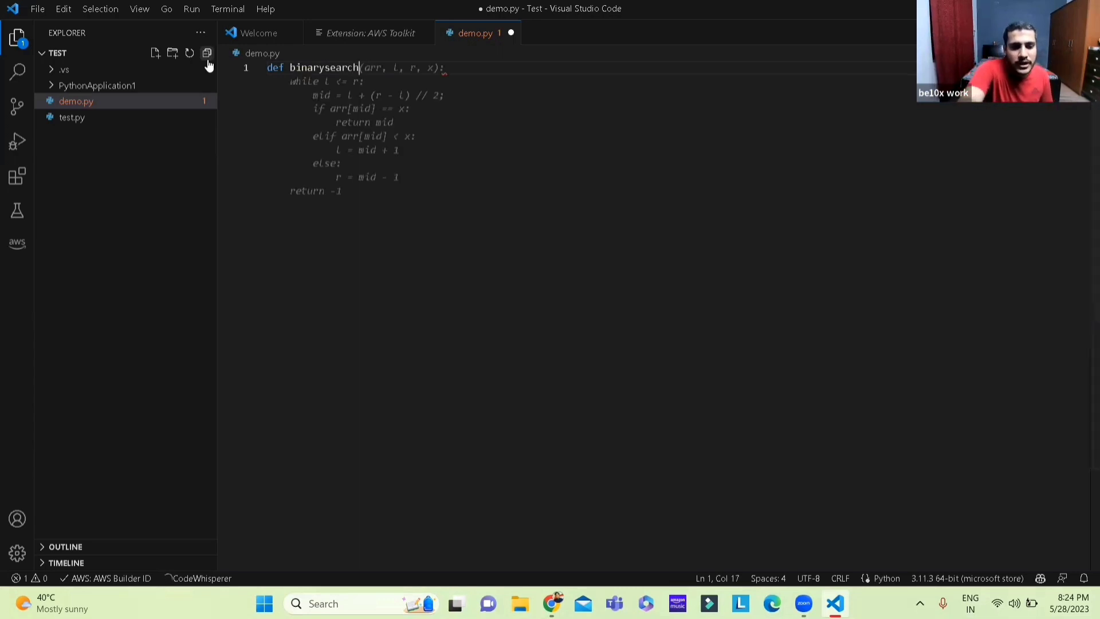
{"action": "key", "text": "Tab"}
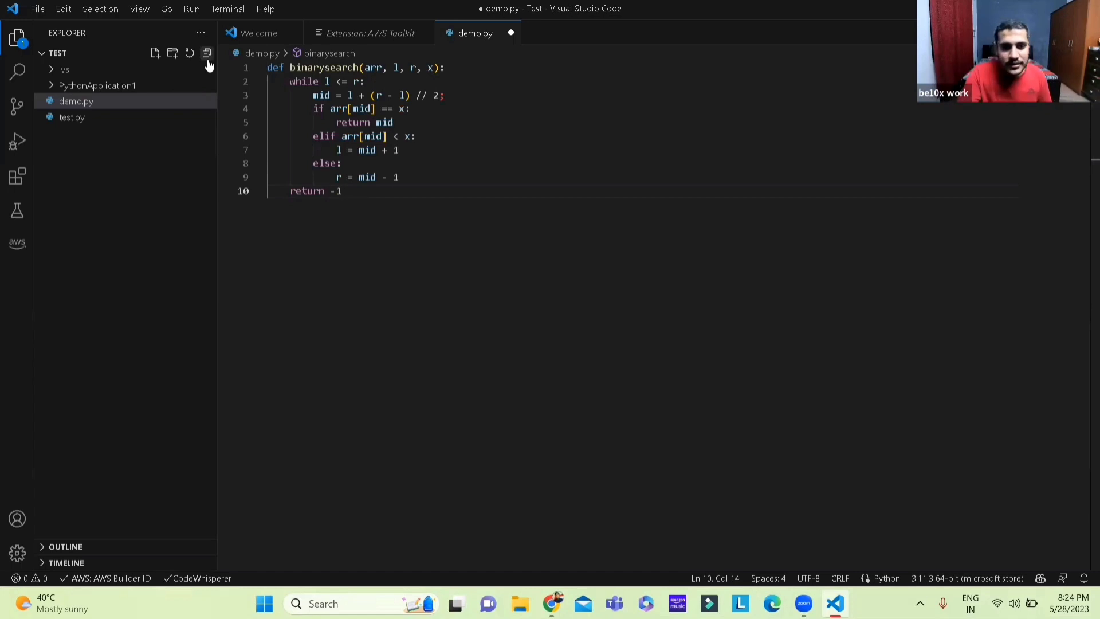
Step: Add a print line calling binarysearch on [1,2,3,4,5] from CodeWhisperer suggestions
{"action": "key", "text": "Return"}
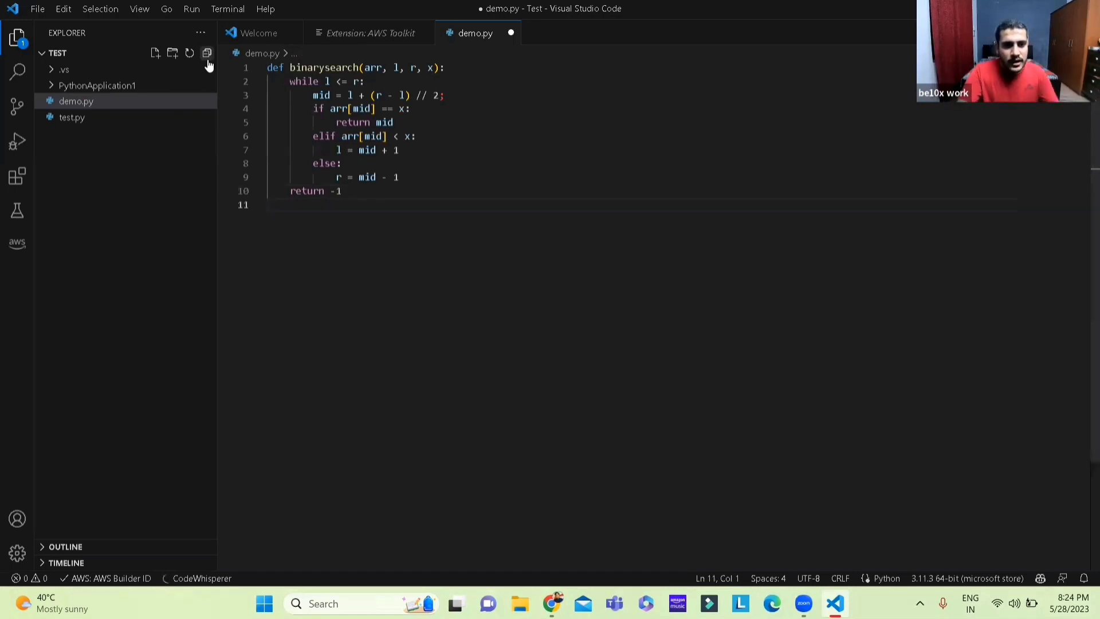
{"action": "type", "text": "pri"}
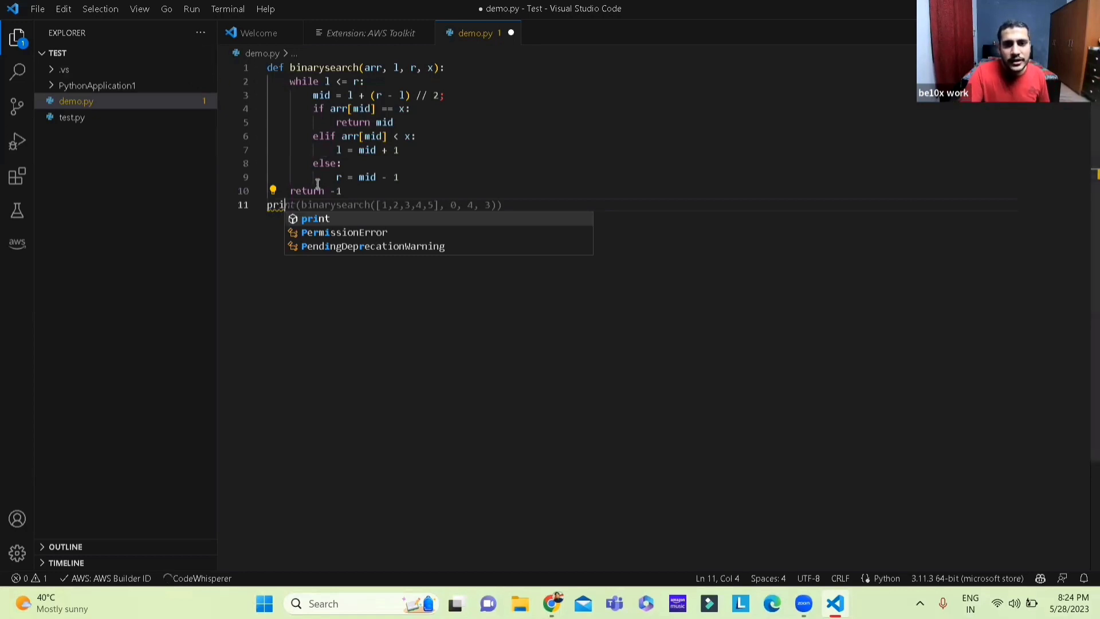
{"action": "key", "text": "Return"}
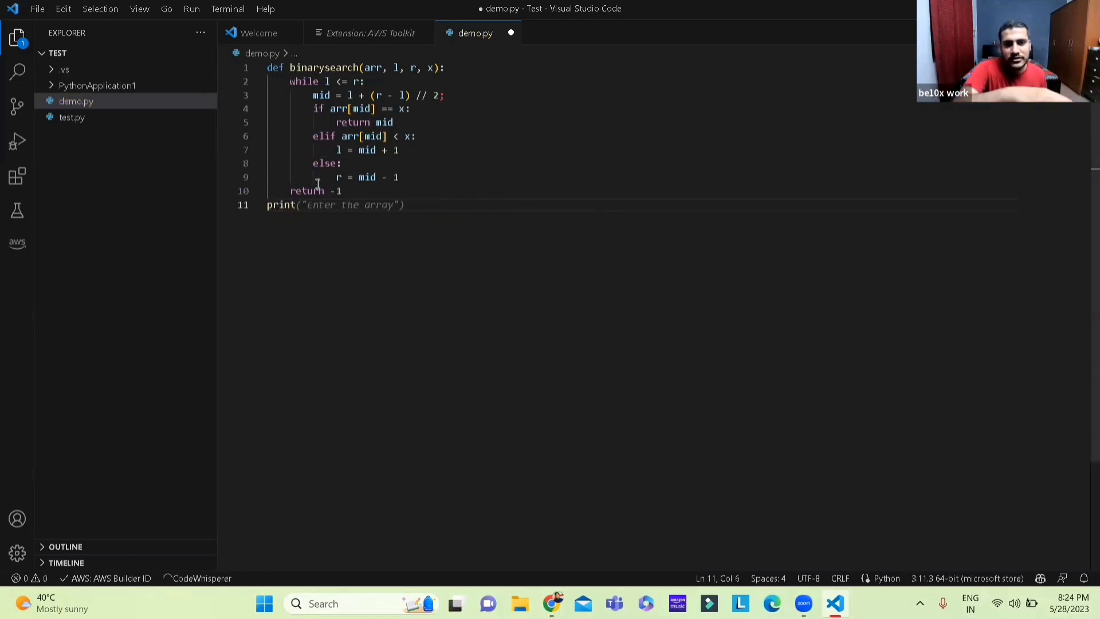
{"action": "key", "text": "Tab"}
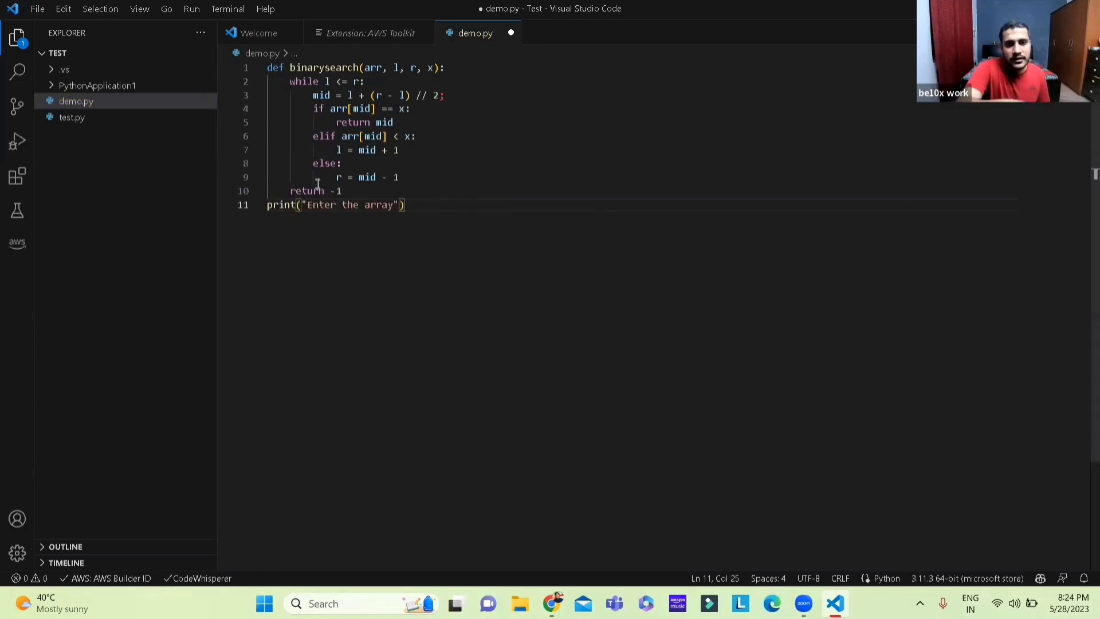
{"action": "key", "text": "BackSpace"}
{"action": "key", "text": "BackSpace"}
{"action": "key", "text": "BackSpace"}
{"action": "key", "text": "BackSpace"}
{"action": "key", "text": "BackSpace"}
{"action": "key", "text": "BackSpace"}
{"action": "key", "text": "BackSpace"}
{"action": "key", "text": "BackSpace"}
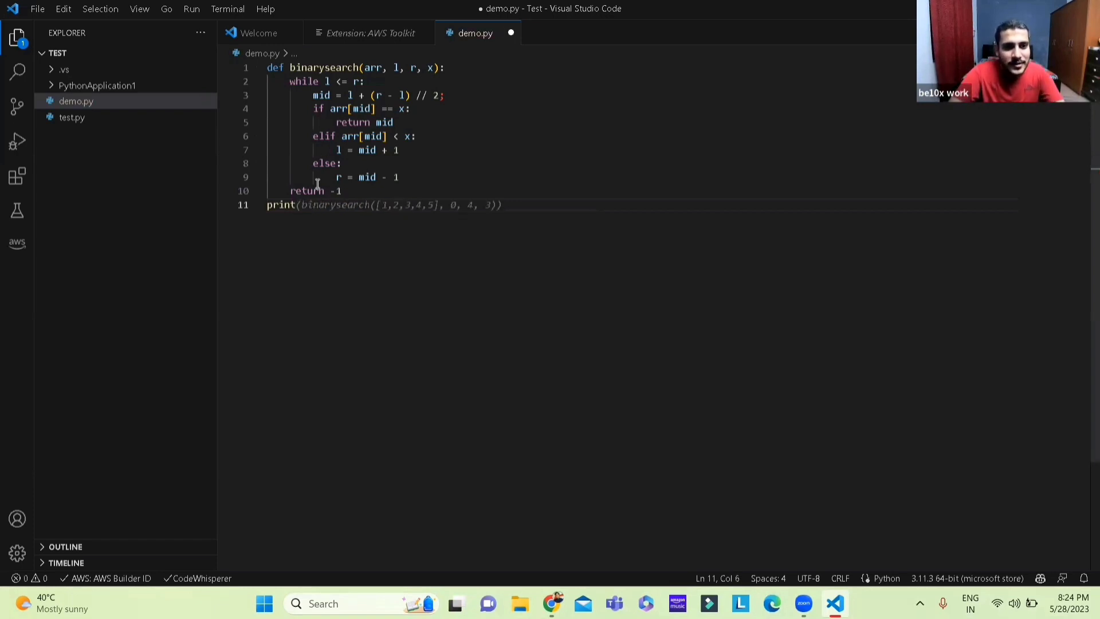
{"action": "key", "text": "Tab"}
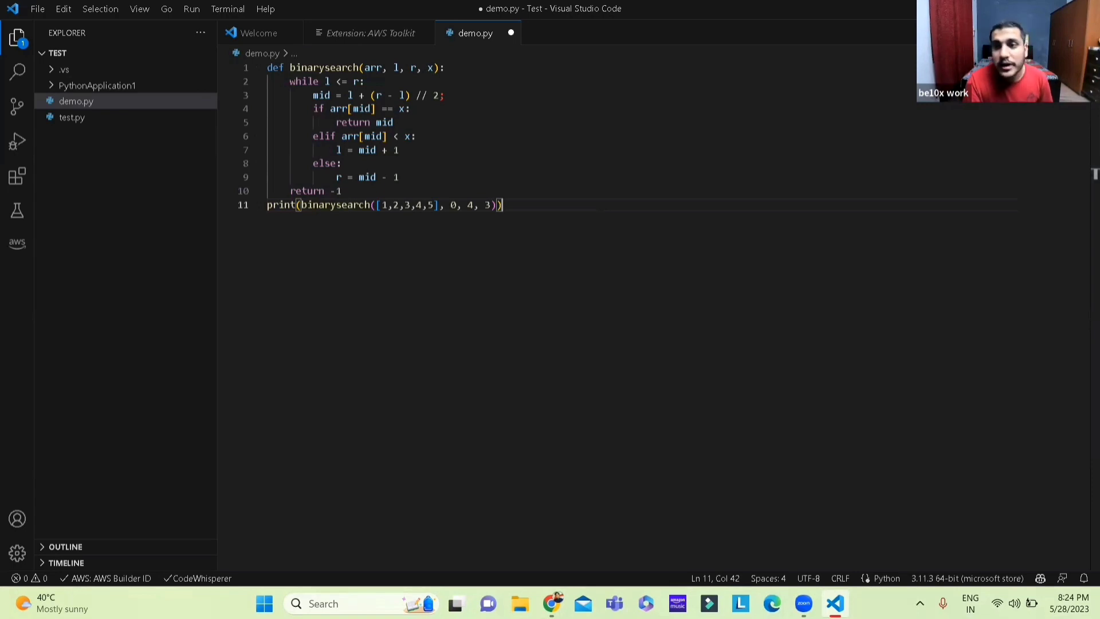
Step: Run demo.py in the terminal, which prints 2
{"action": "key", "text": "ctrl+F5"}
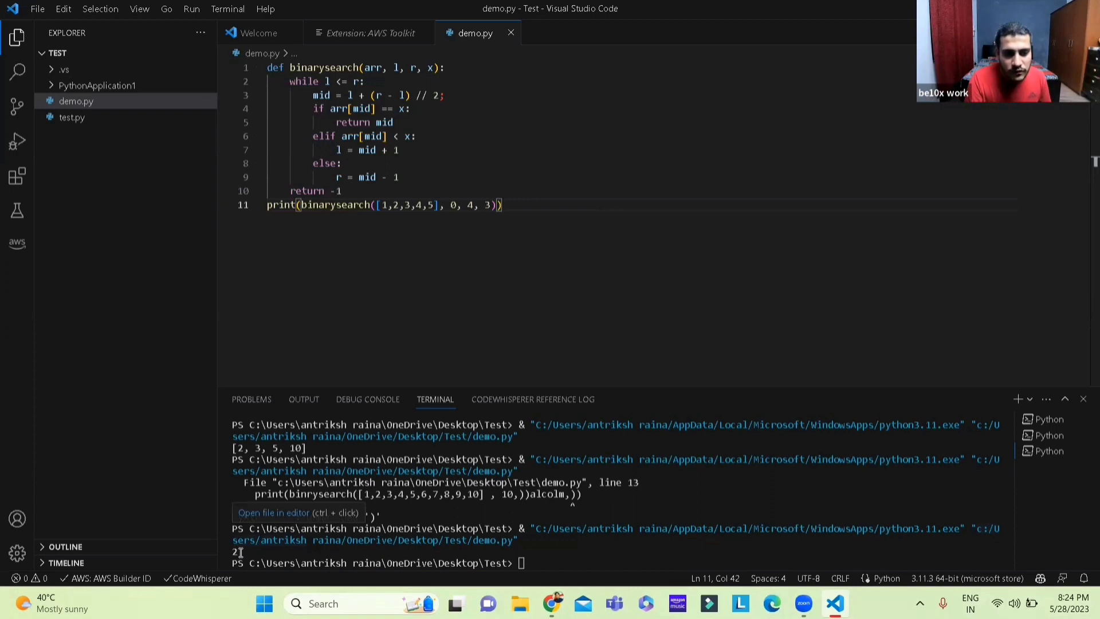
Step: Highlight the output 2, then close the terminal panel leaving only demo.py's code
{"action": "left_click_drag", "start_coordinate": [241, 553], "coordinate": [228, 558]}
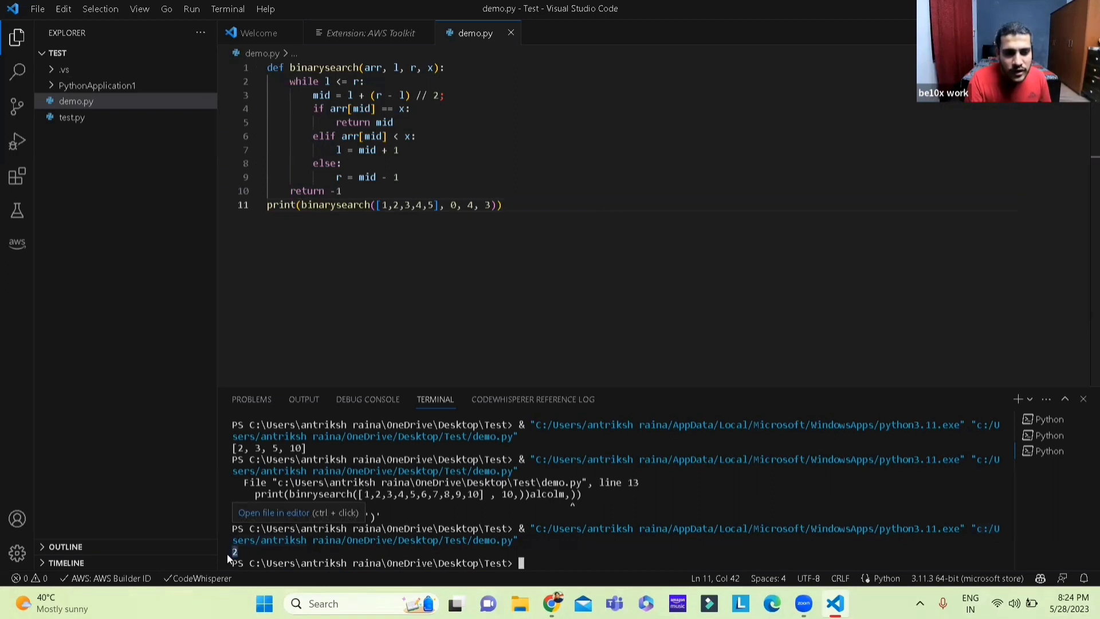
{"action": "left_click", "coordinate": [438, 338]}
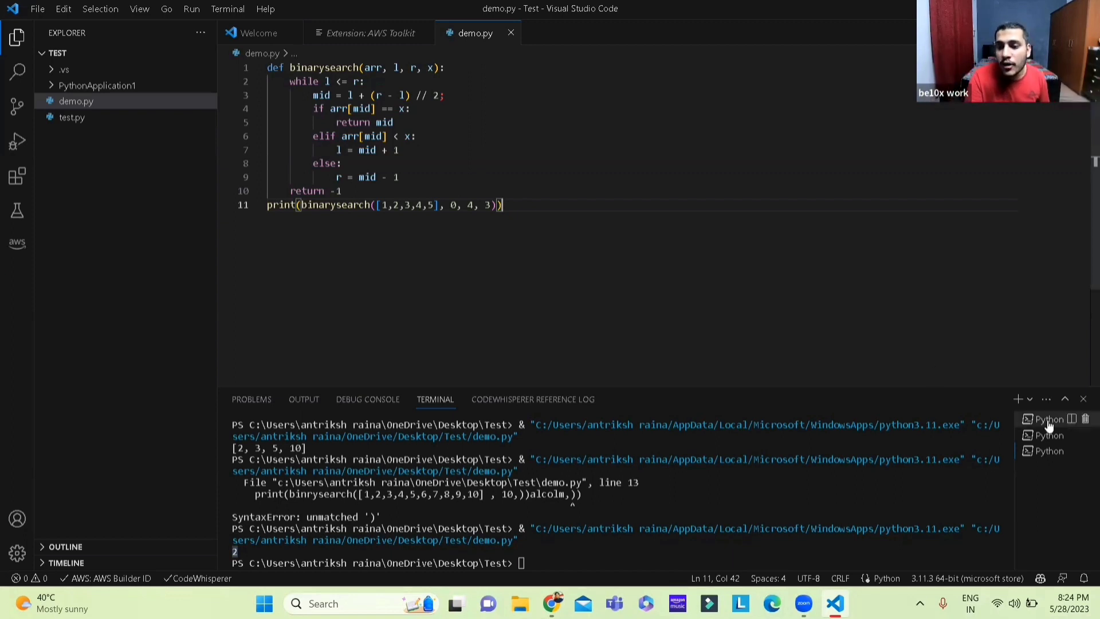
{"action": "left_click", "coordinate": [1082, 399]}
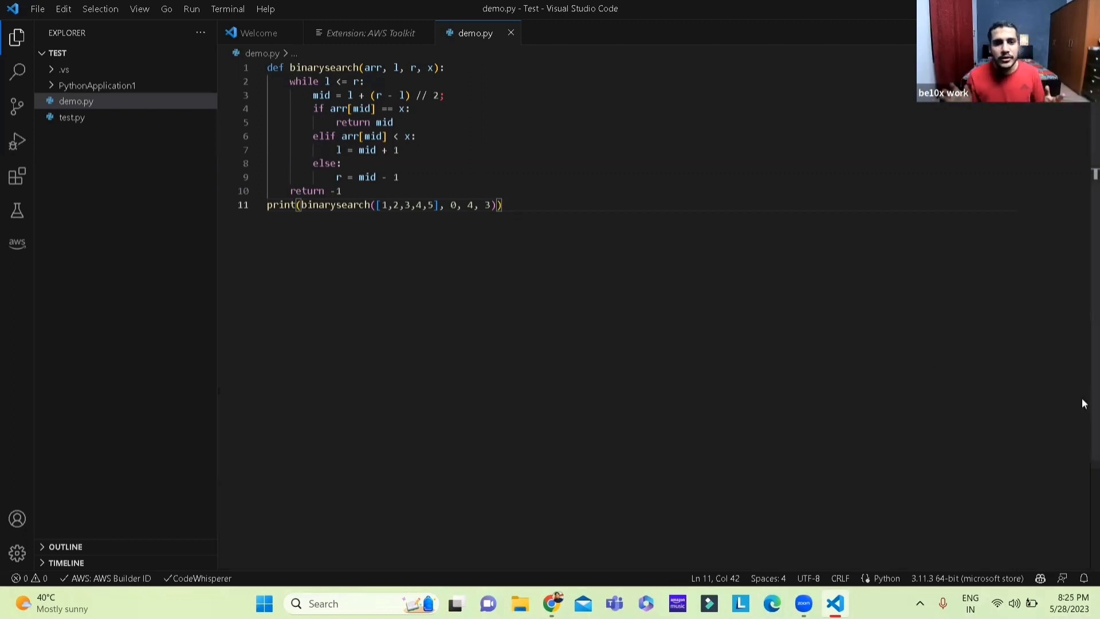